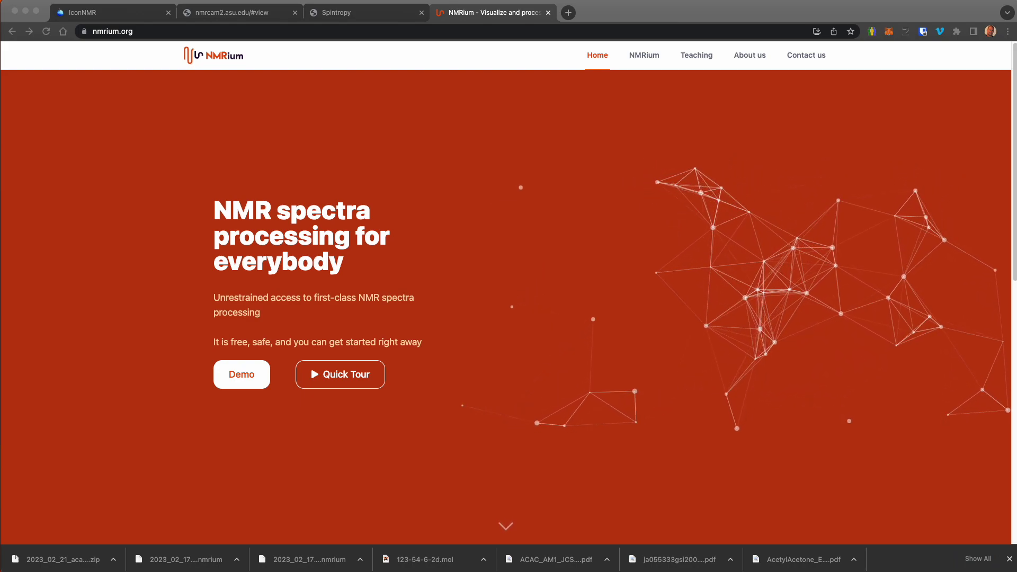
Step: Check the logged-off IconNMR page and the nmrcam2 live camera, then go to the Spintropy start page
left_click(141, 16)
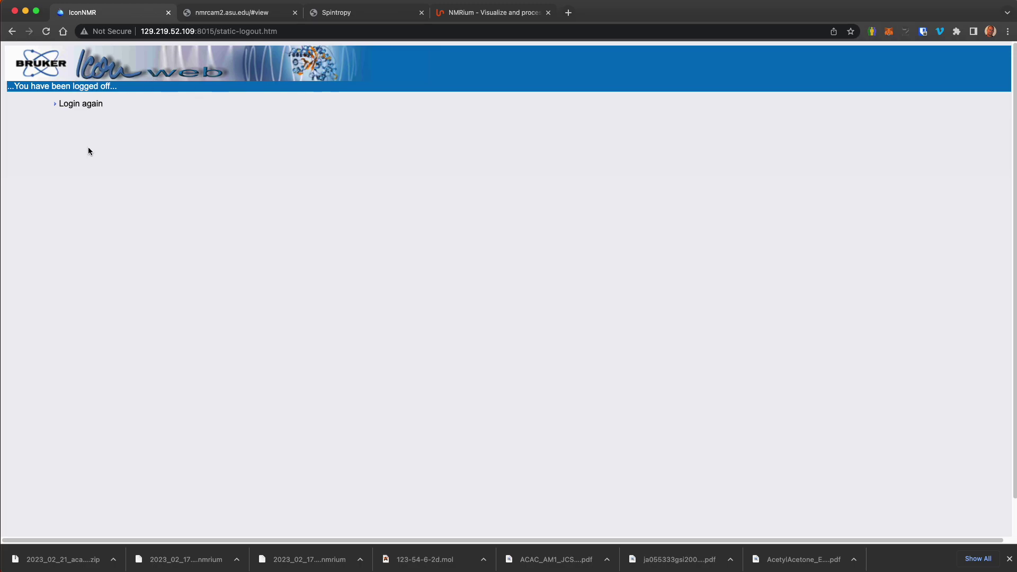
left_click(262, 14)
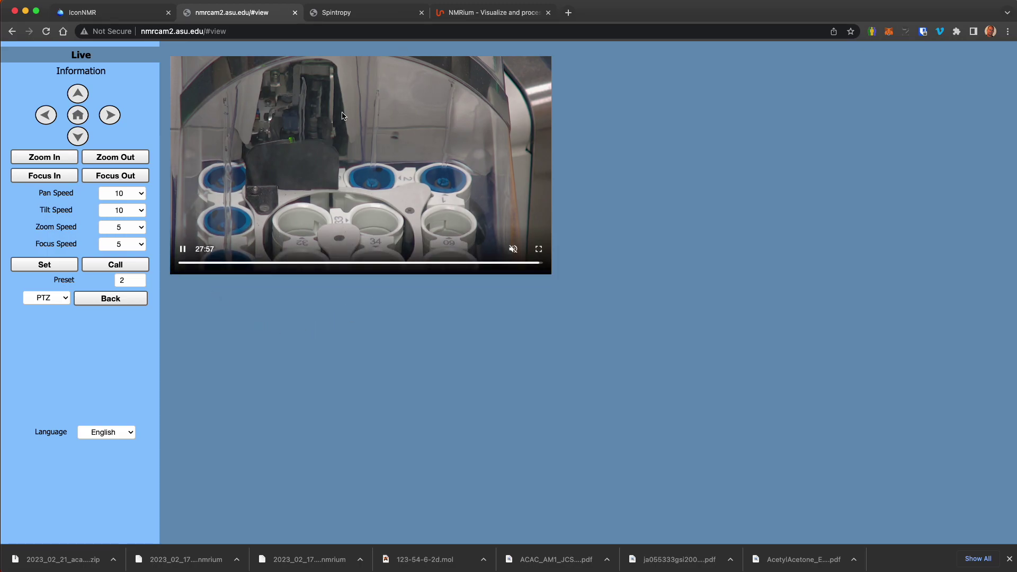
left_click(371, 13)
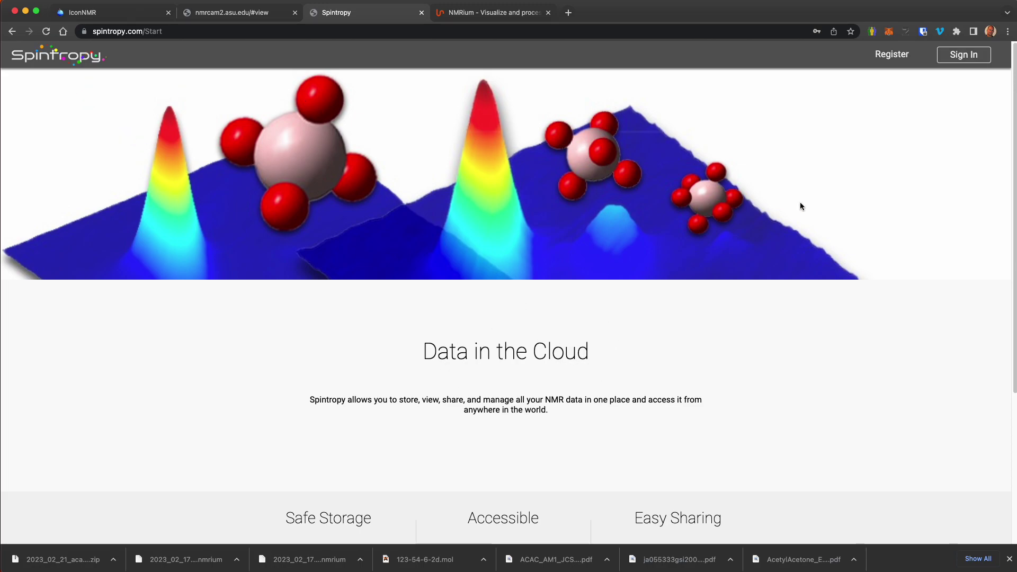
Step: Sign in to Spintropy, download the 2023_02_21_AcAc_Benzene_298K zip, and switch to the NMRium site
left_click(963, 57)
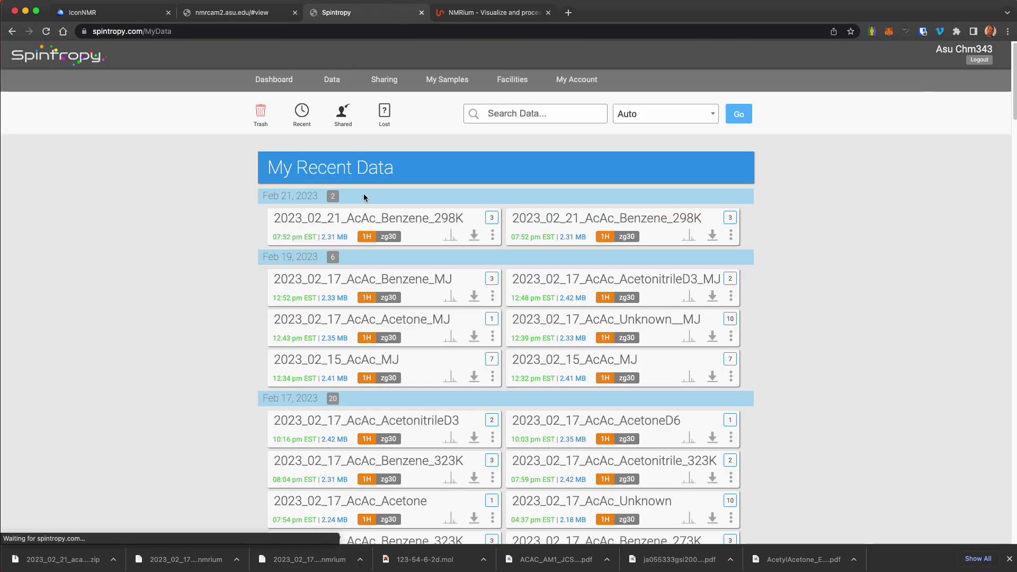
left_click(475, 236)
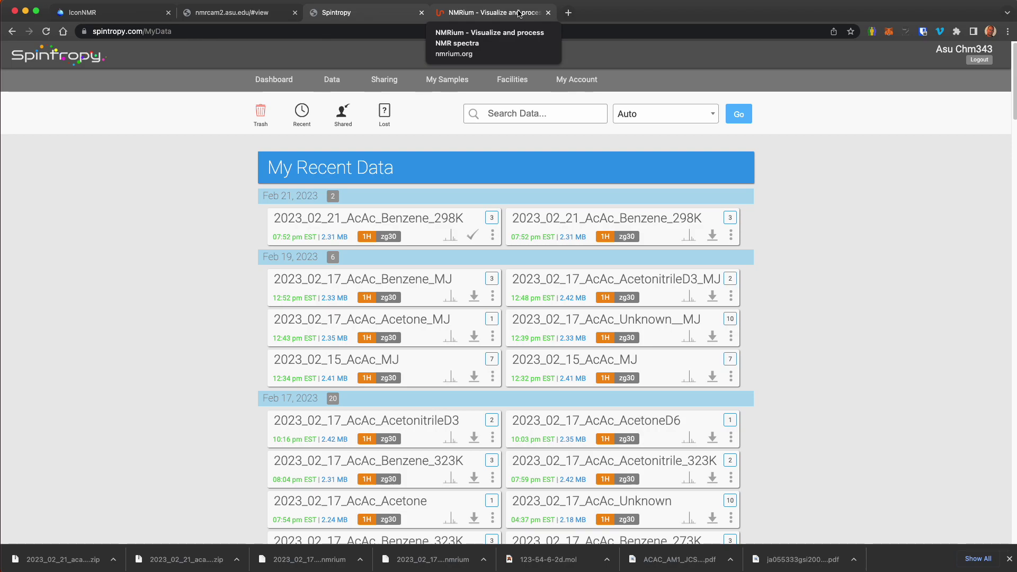
left_click(518, 13)
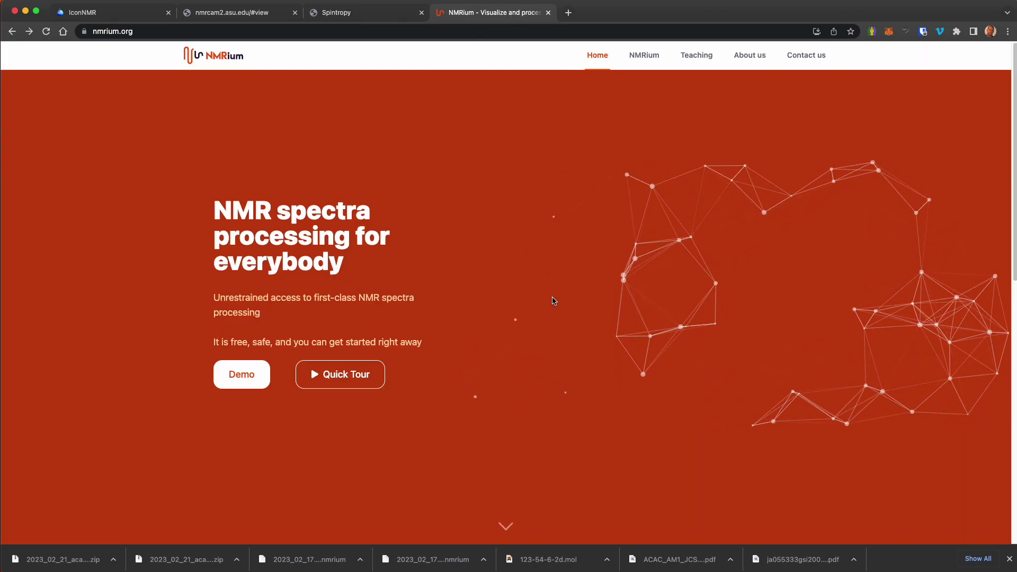
Step: Open the NMRium viewer and drop in the downloaded 2023_02_21_acac_benzene_298K zip
left_click(644, 57)
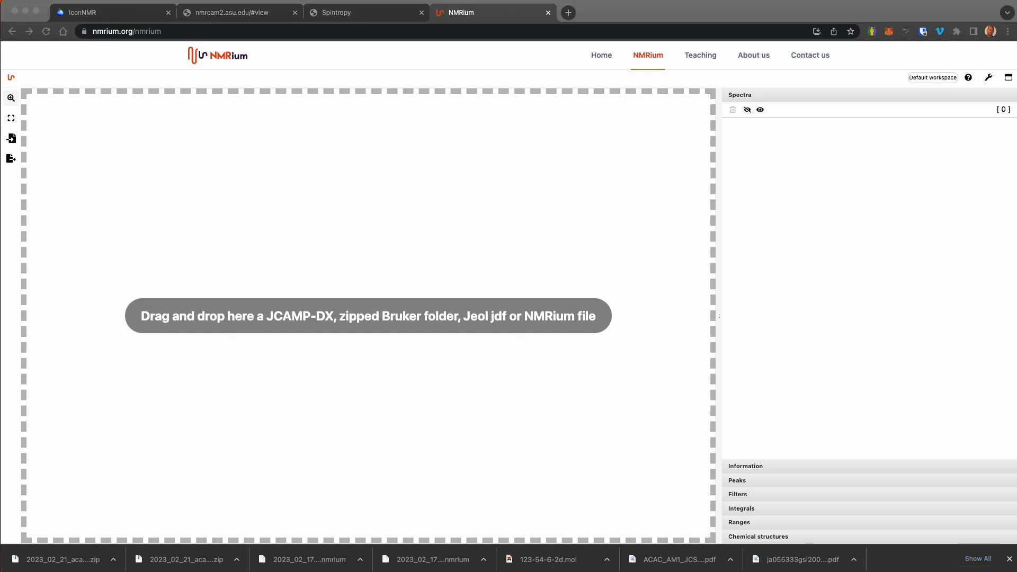
left_click_drag(943, 511, 379, 206)
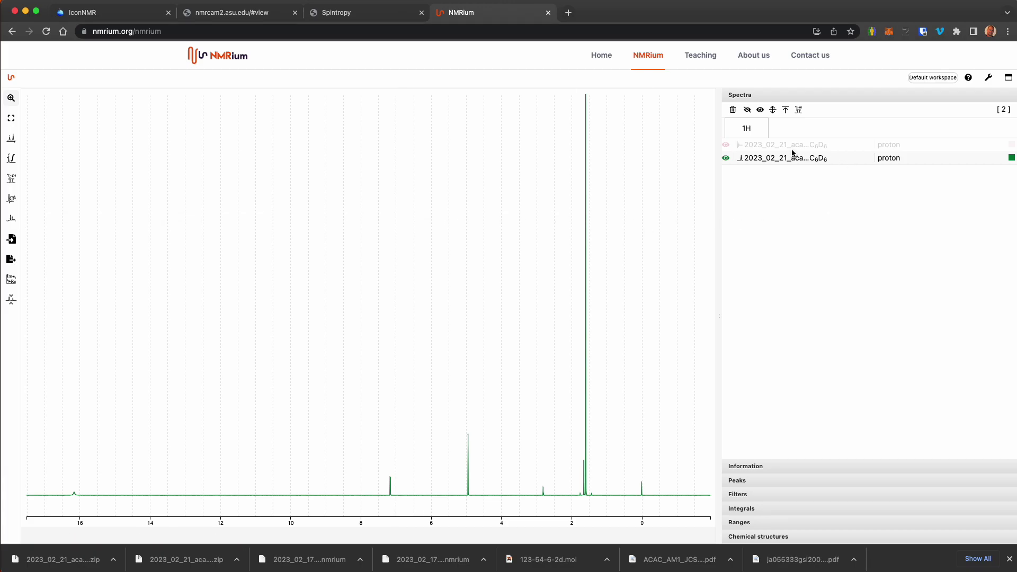
left_click(793, 149)
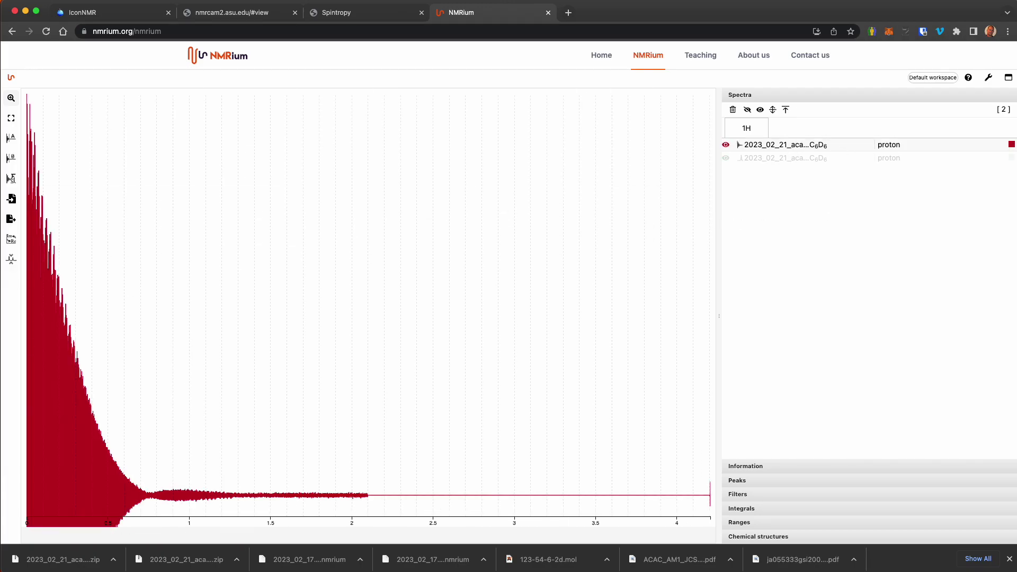
left_click(794, 159)
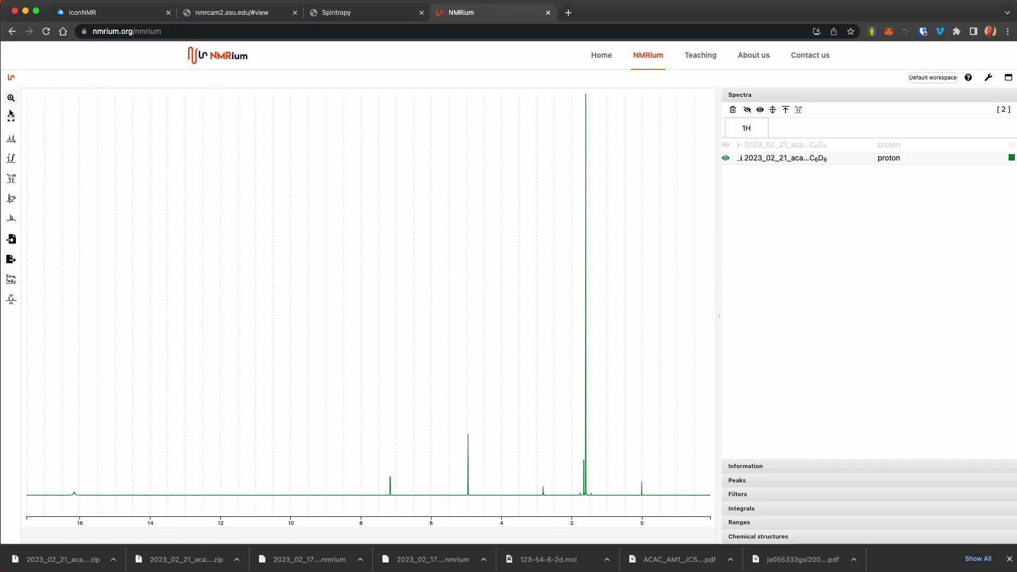
scroll(343, 334, "up", 5)
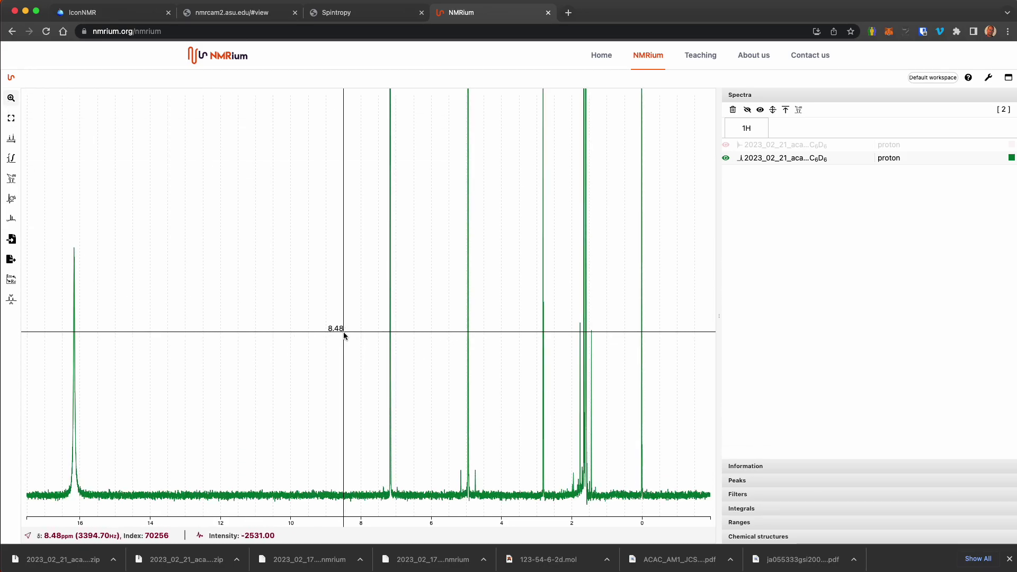
scroll(343, 333, "down", 5)
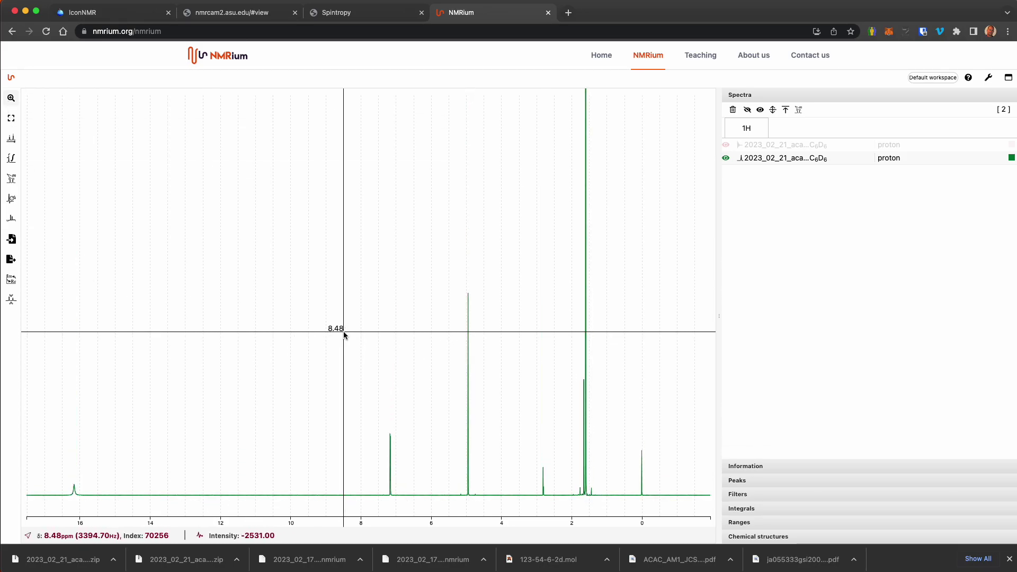
Step: Switch to peak picking and pick the peak at 16.16 ppm
left_click(11, 142)
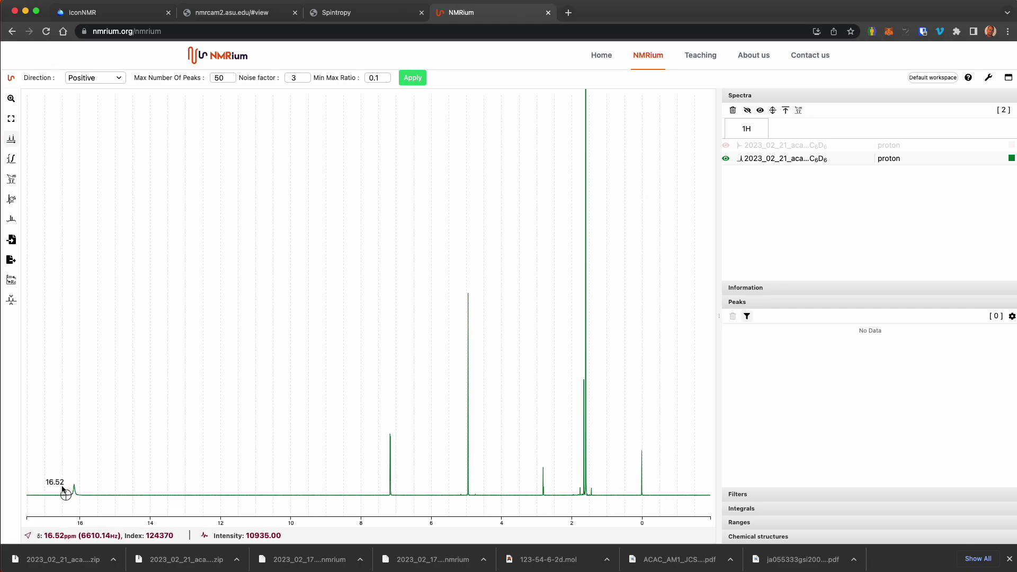
left_click_drag(59, 494, 89, 484)
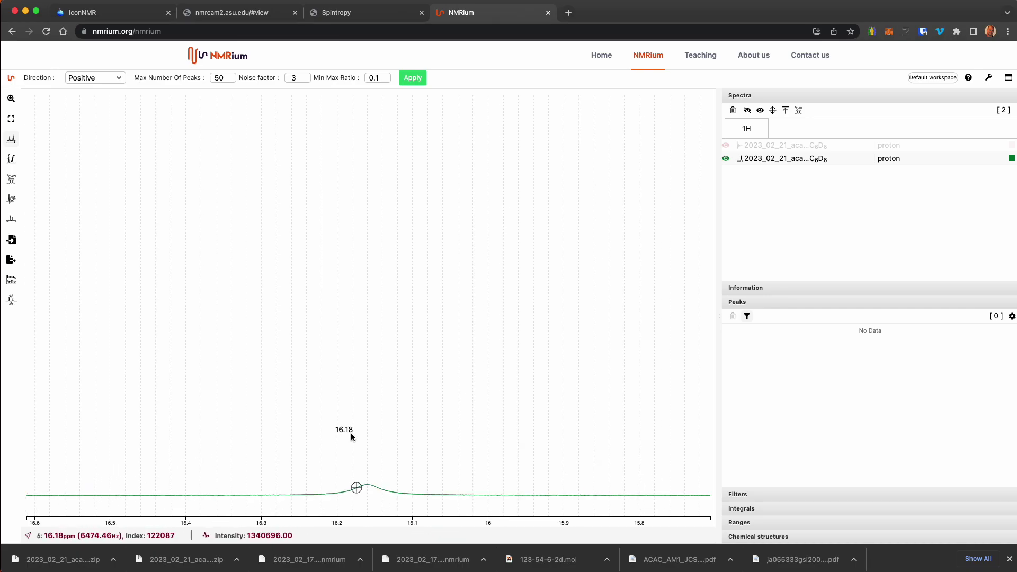
scroll(349, 431, "up", 3)
scroll(350, 434, "down", 5)
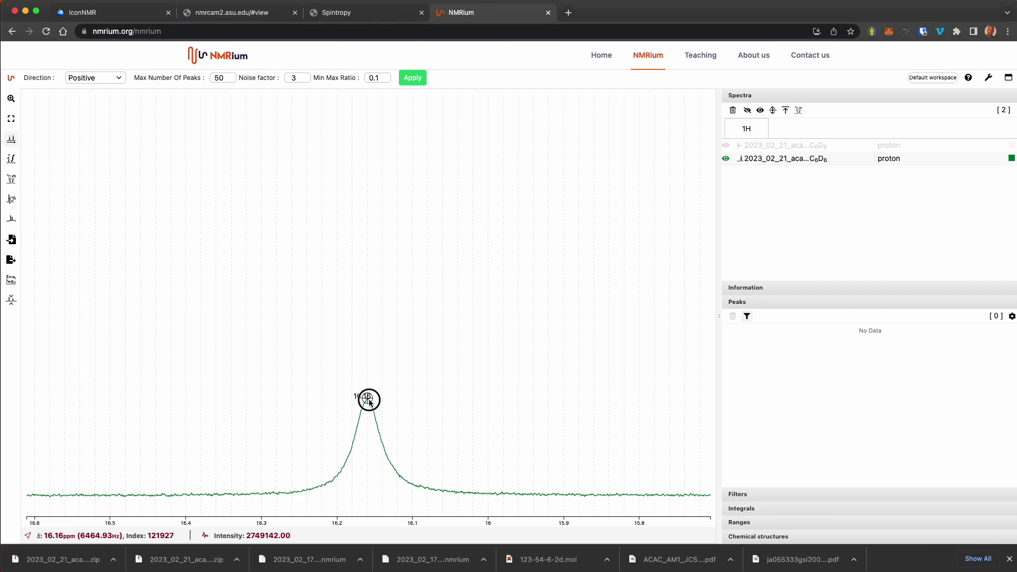
left_click(368, 402)
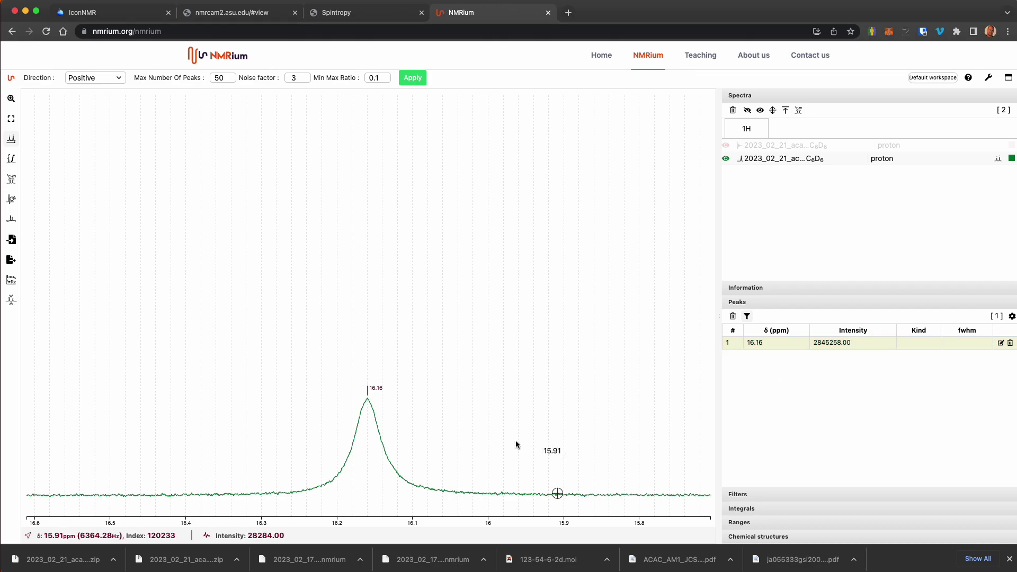
double_click(237, 312)
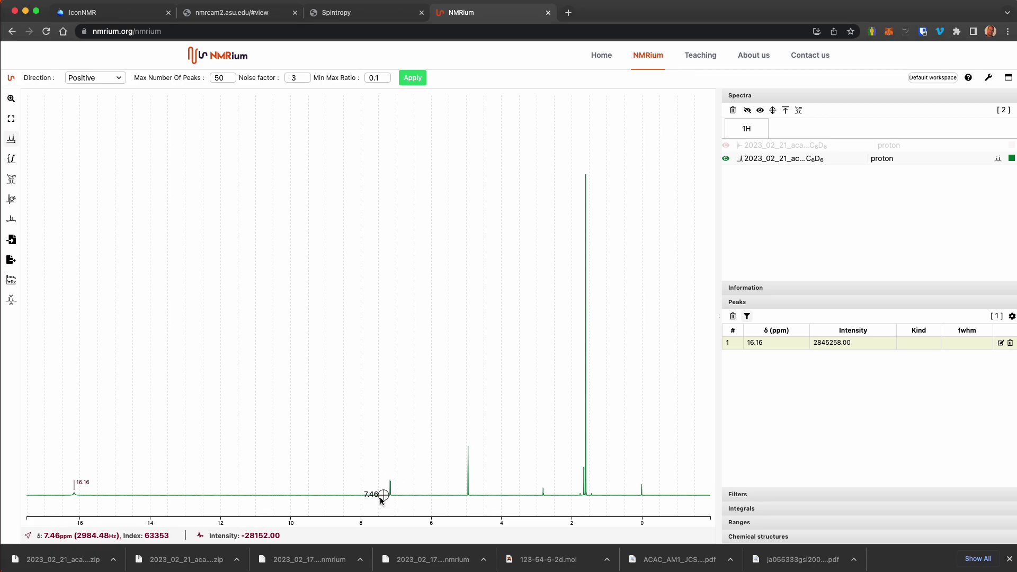
Step: Pick the 7.16 ppm peak and return to the full spectrum
left_click_drag(382, 496, 397, 496)
scroll(434, 443, "up", 5)
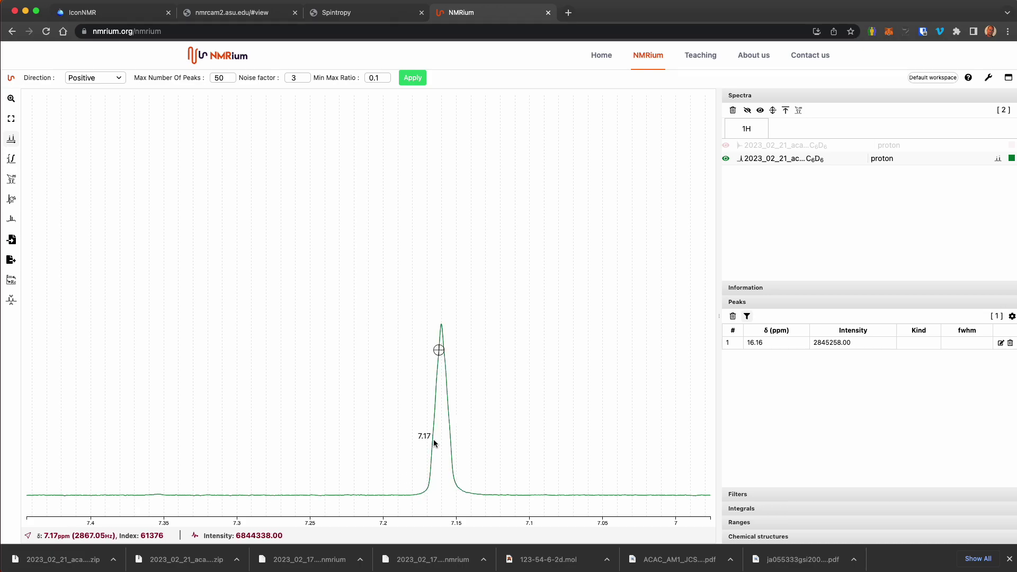
left_click(442, 324)
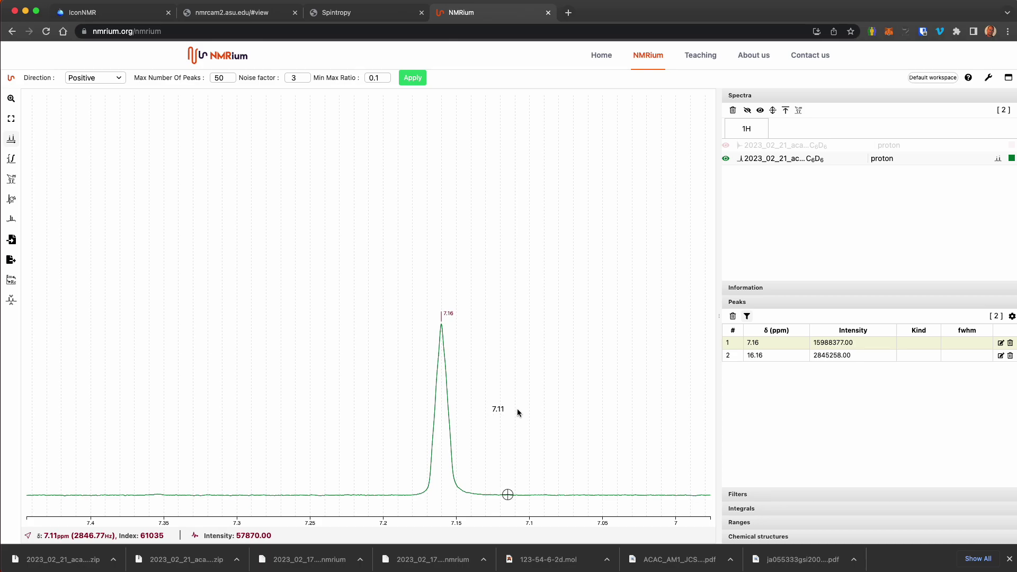
double_click(532, 398)
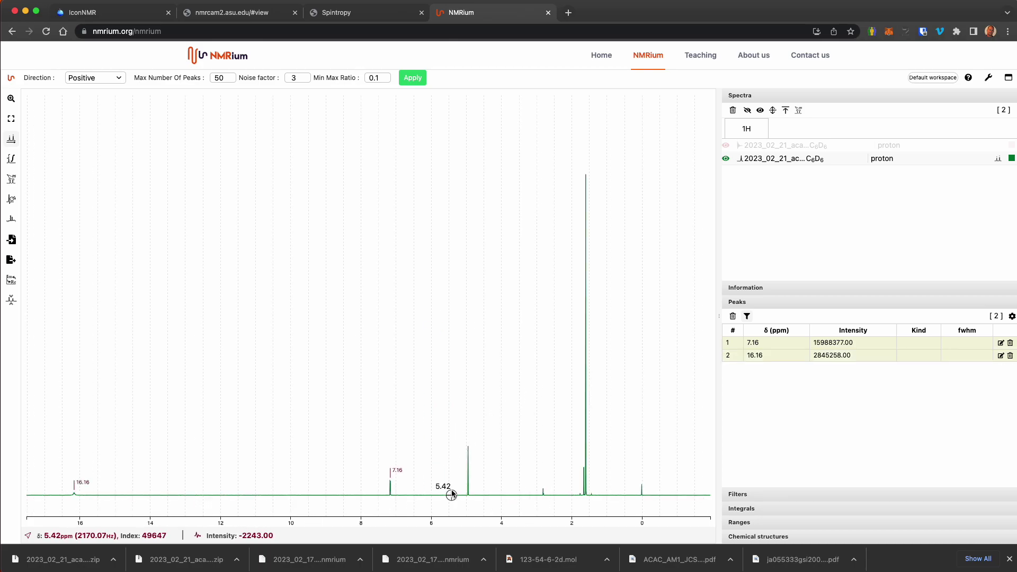
Step: Pick the peaks at 4.95 ppm and 2.80 ppm
left_click_drag(460, 494, 477, 494)
scroll(421, 431, "up", 5)
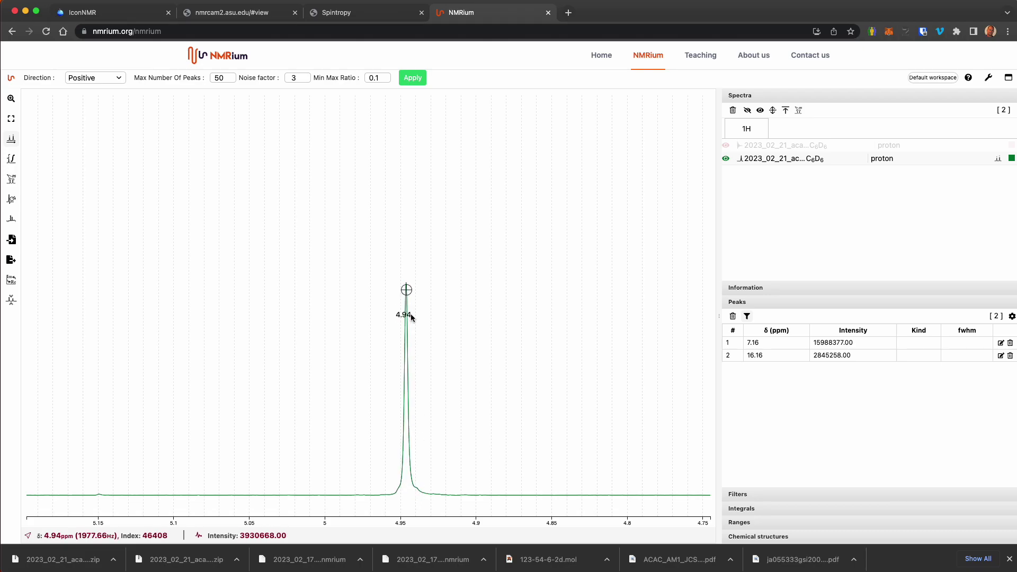
double_click(405, 284)
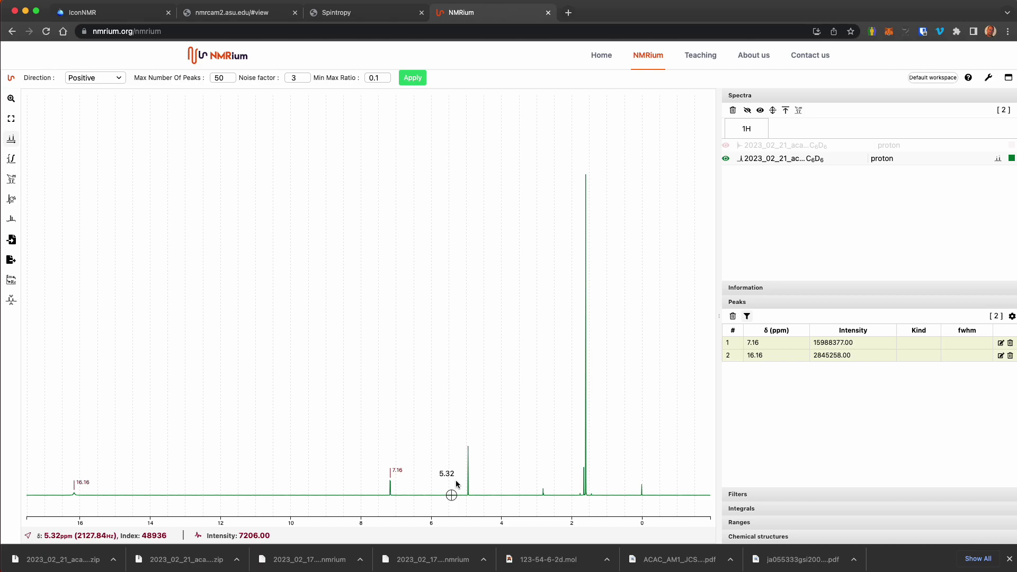
left_click_drag(460, 481, 478, 485)
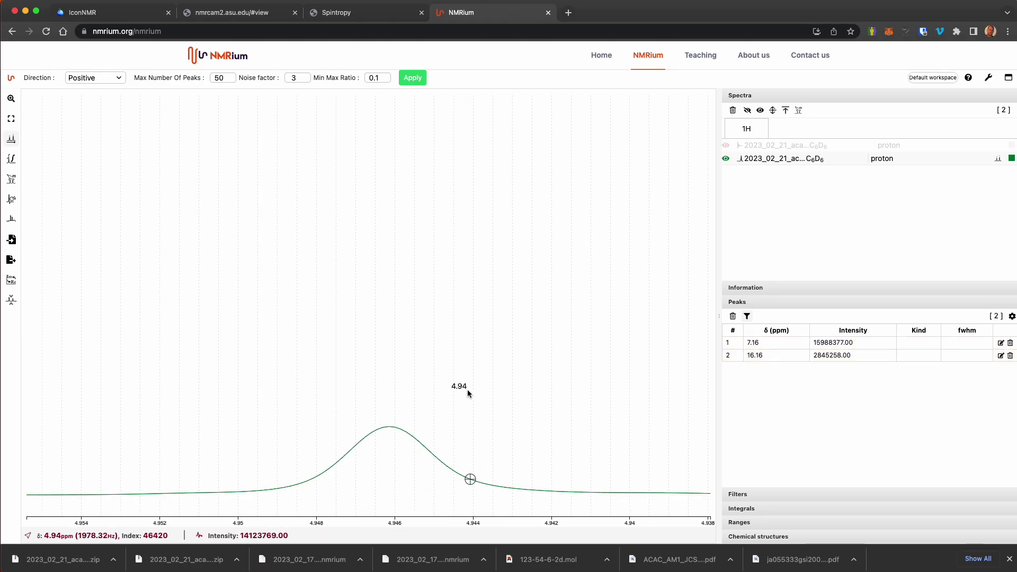
scroll(466, 390, "up", 5)
scroll(457, 365, "down", 2)
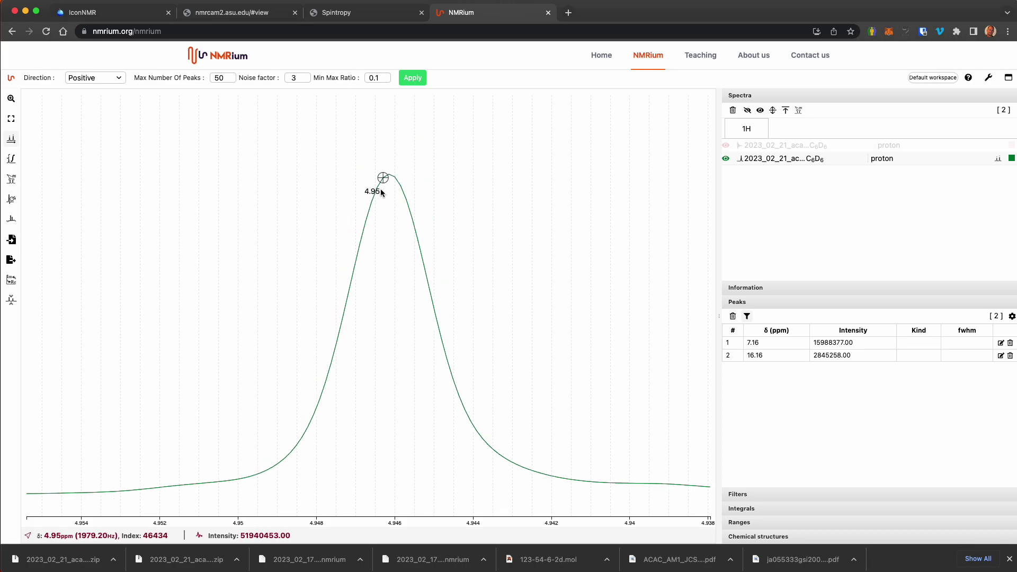
double_click(389, 172)
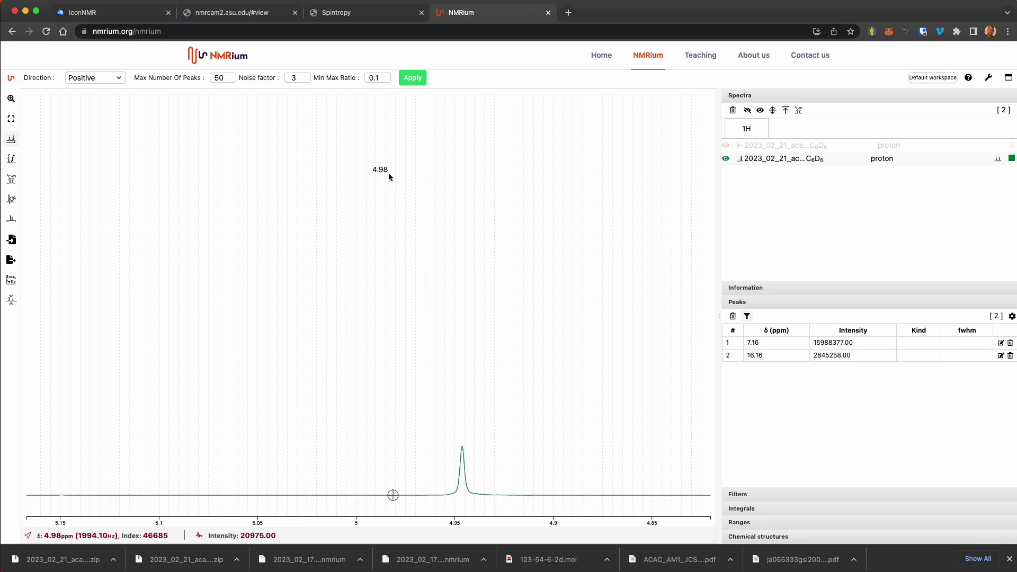
left_click(462, 446)
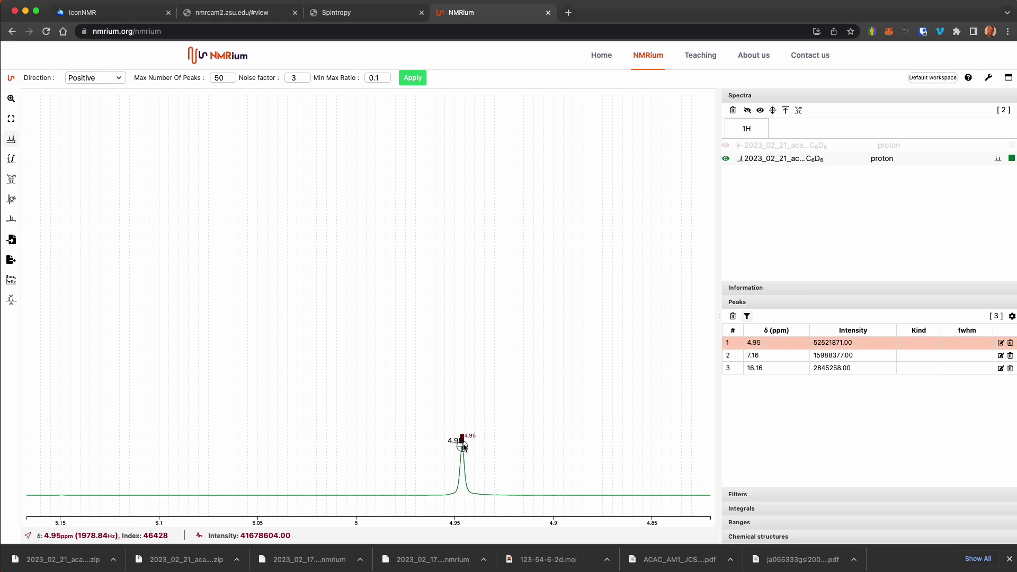
double_click(548, 454)
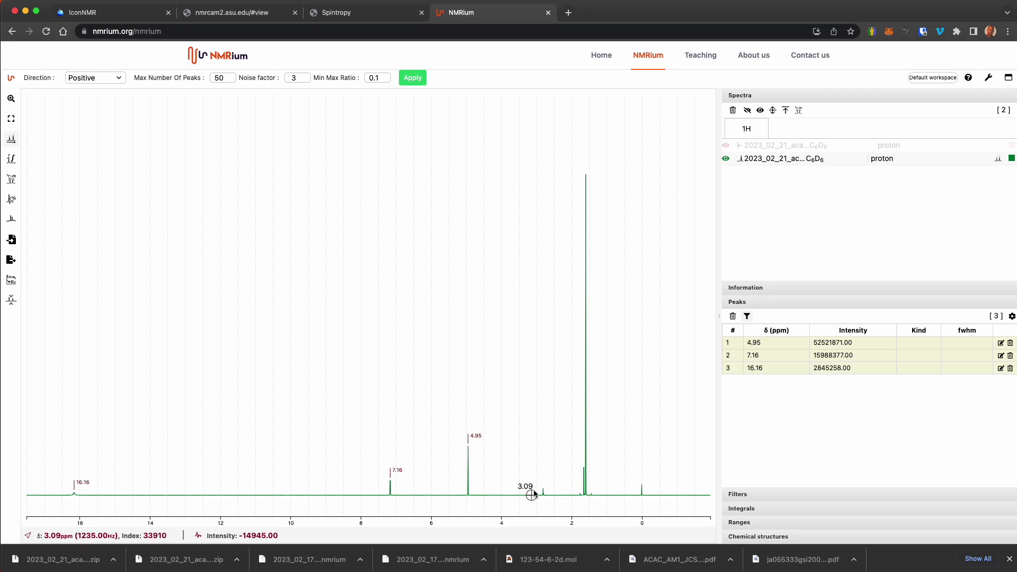
left_click_drag(534, 495, 550, 499)
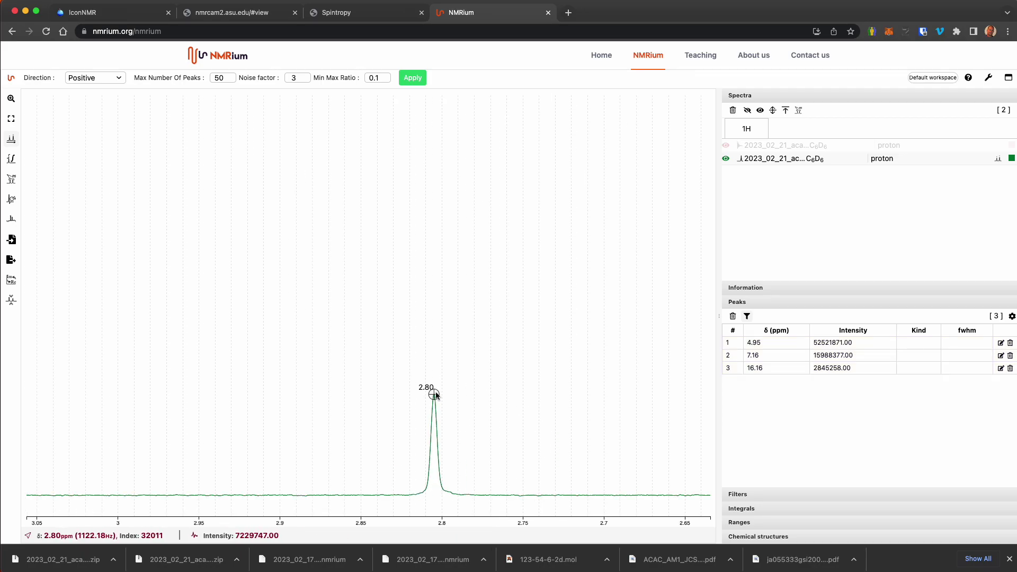
left_click(435, 395)
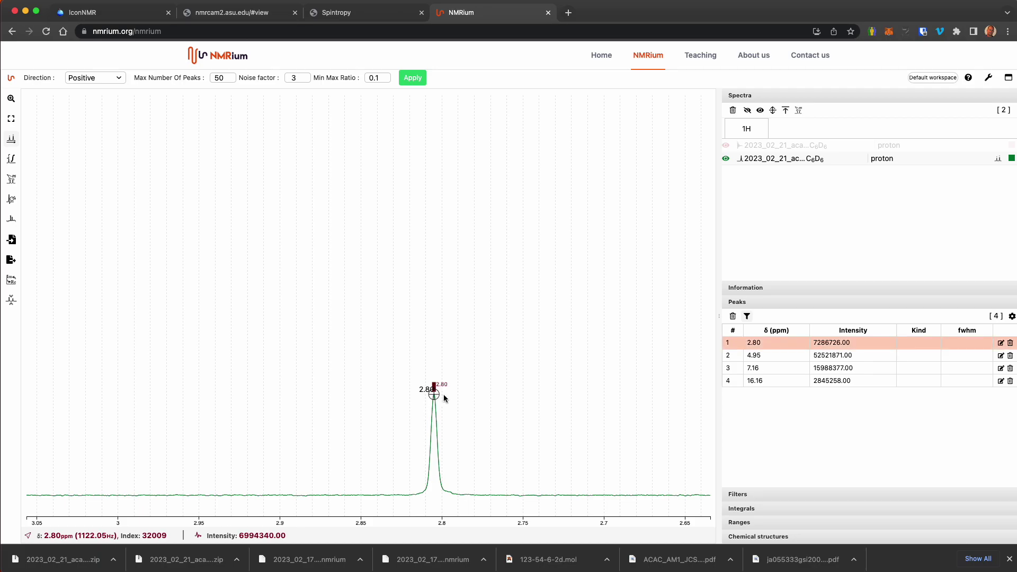
double_click(538, 437)
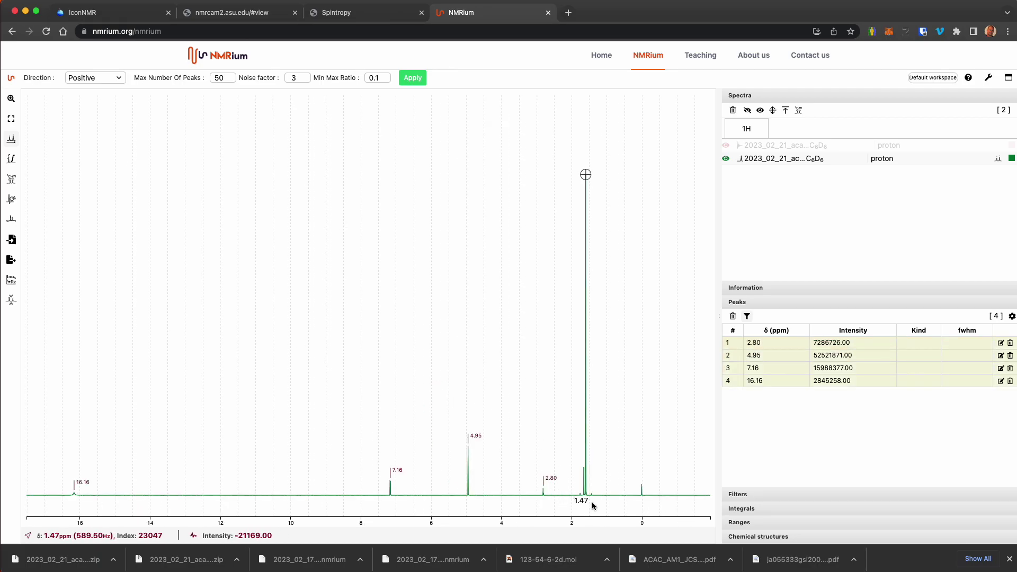
Step: Pick the small 1.65 ppm and tall 1.60 ppm methyl peaks
left_click_drag(602, 488, 569, 487)
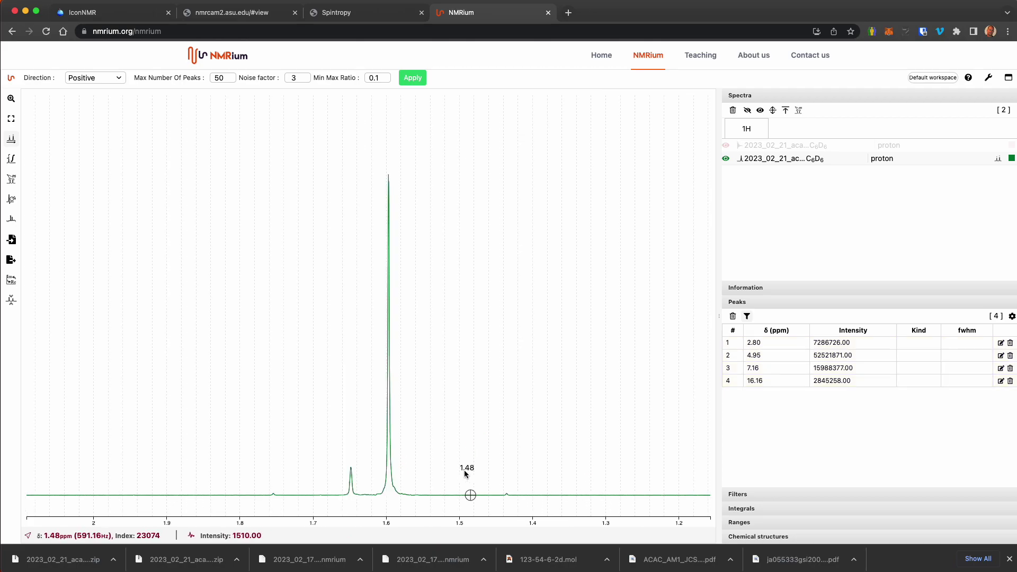
left_click_drag(423, 474, 327, 471)
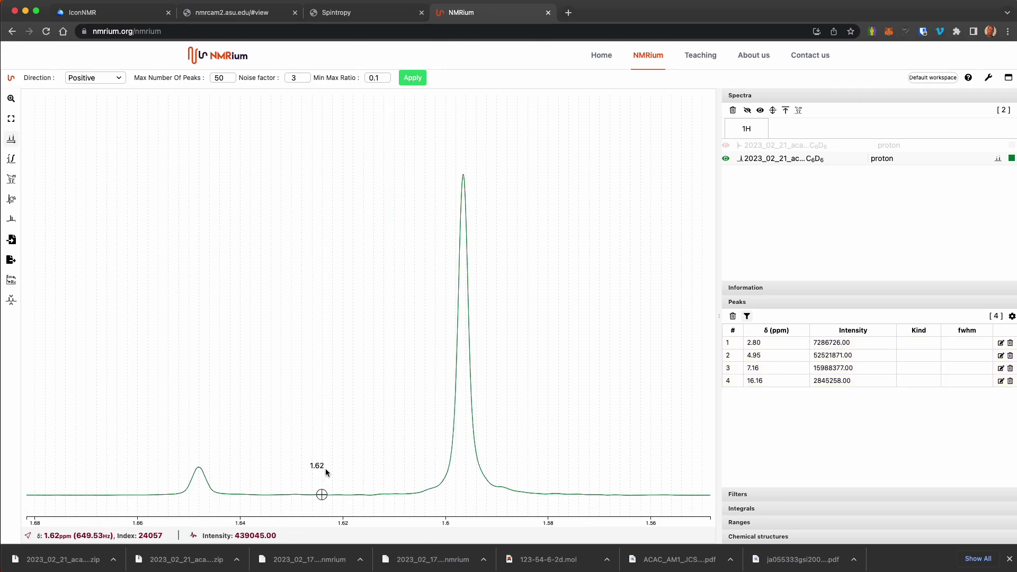
scroll(326, 464, "up", 5)
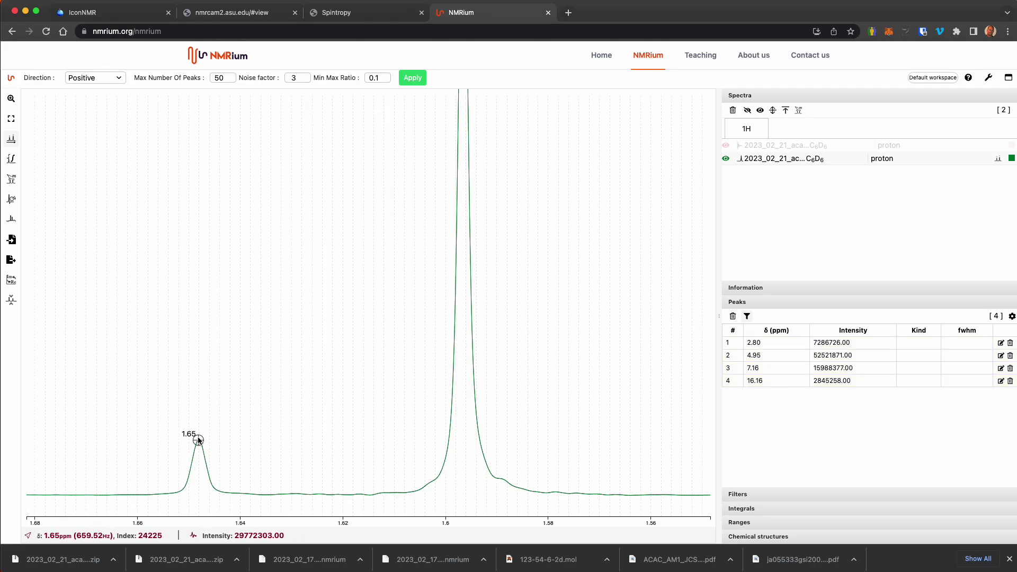
left_click(198, 440)
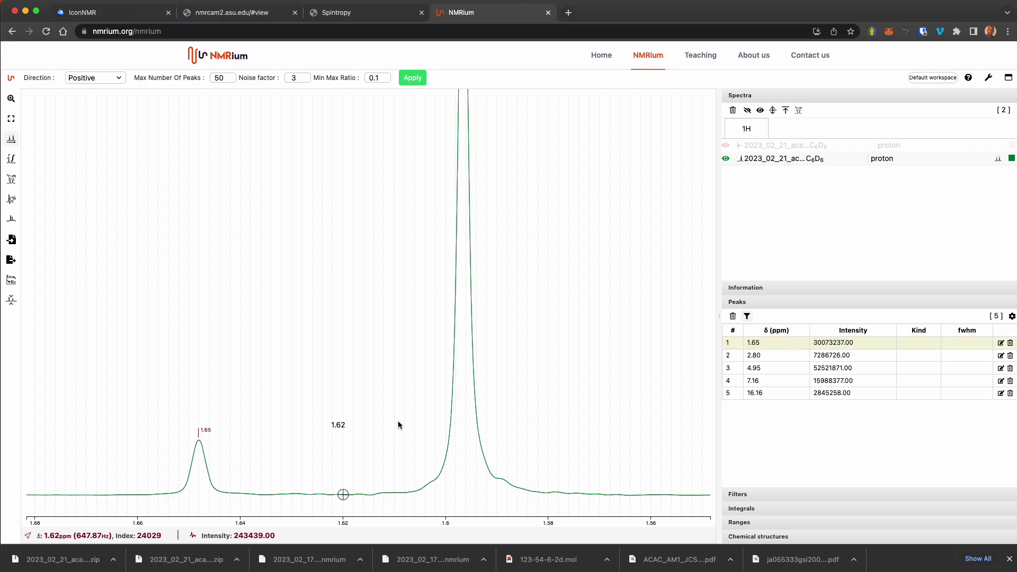
scroll(447, 415, "down", 3)
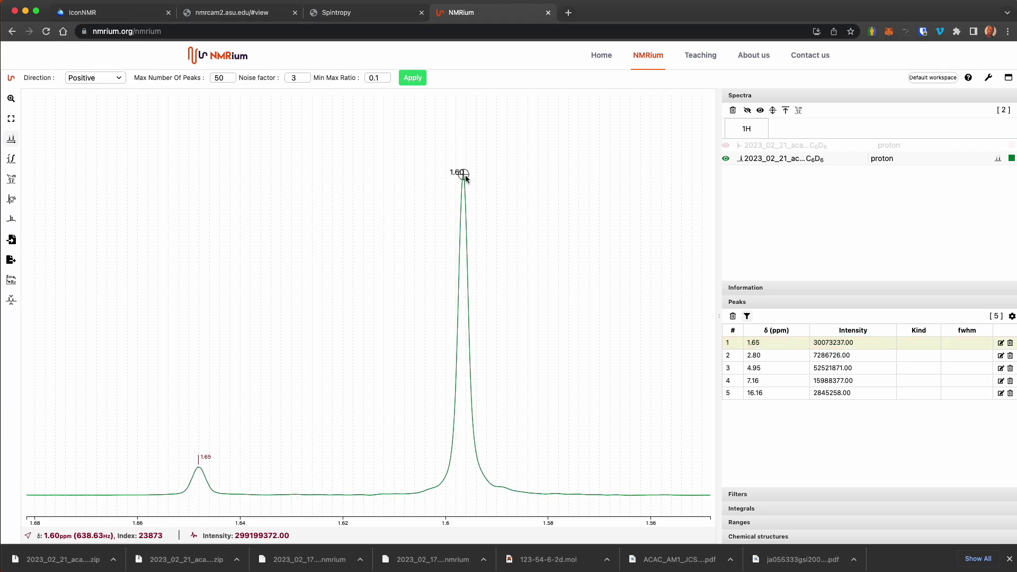
left_click(463, 174)
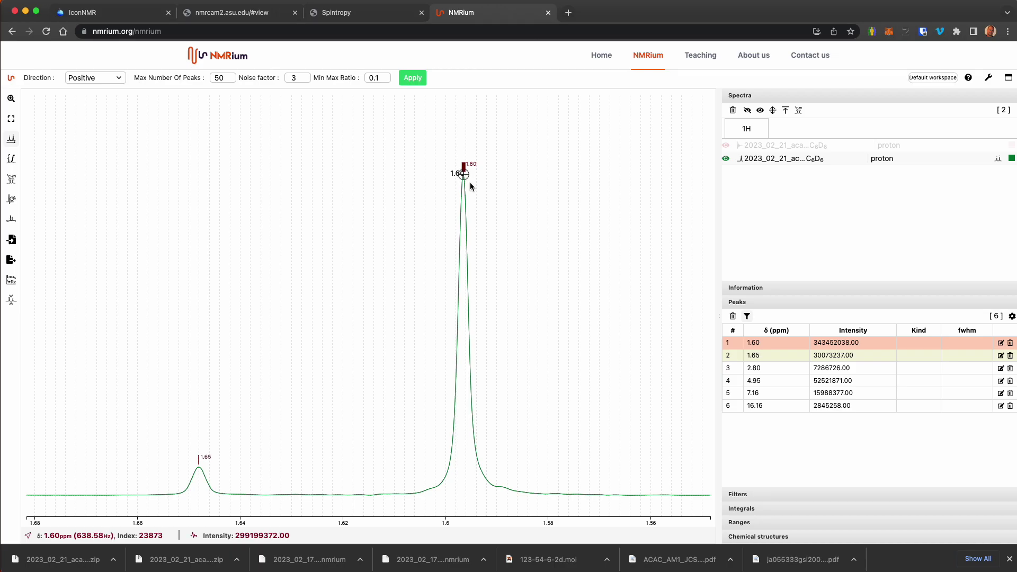
double_click(606, 402)
double_click(602, 451)
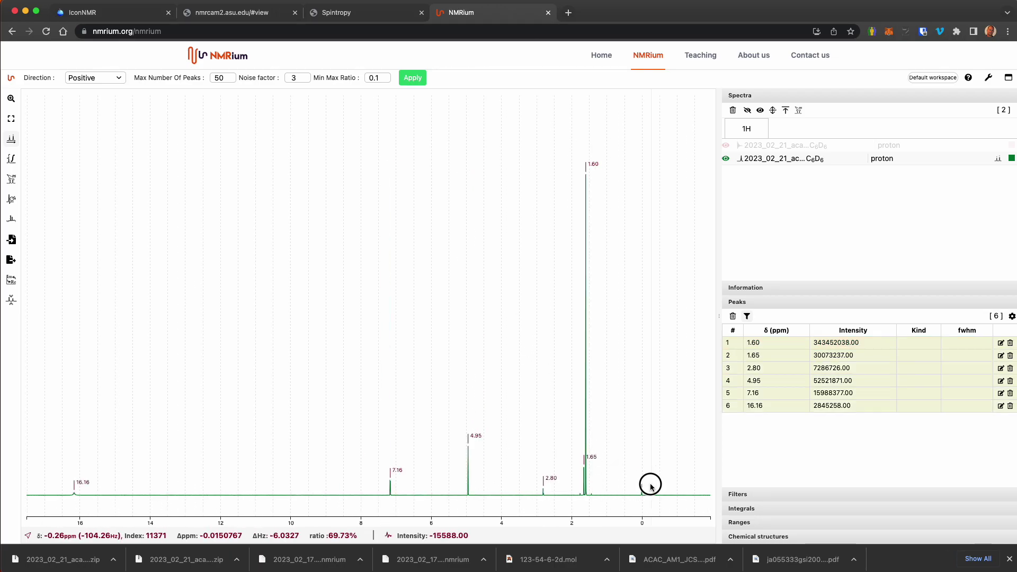
Step: Pick the 0.00 ppm reference peak and return to the full spectrum view
left_click_drag(652, 484, 631, 484)
scroll(525, 421, "up", 5)
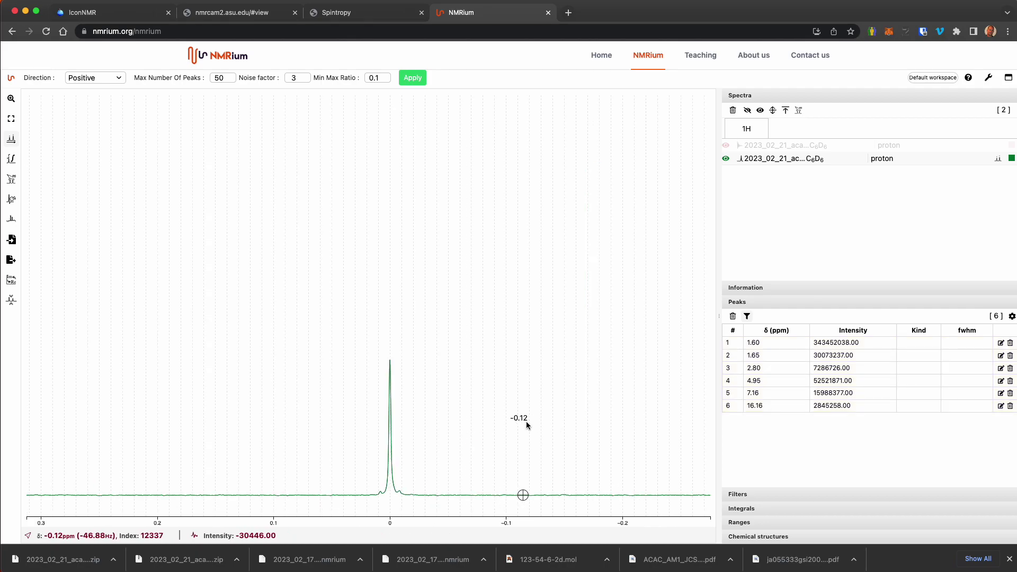
left_click_drag(430, 403, 357, 403)
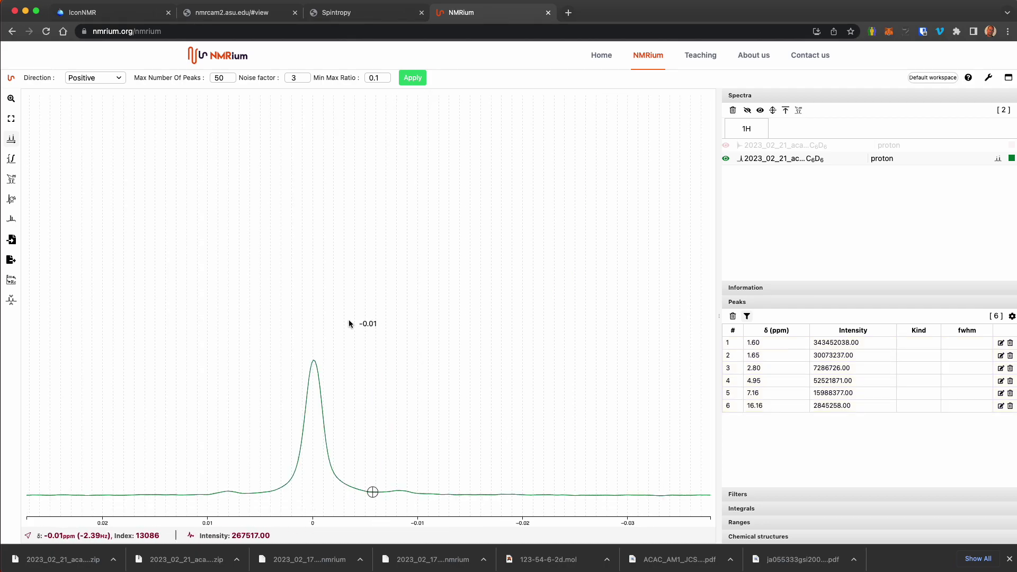
left_click(313, 359)
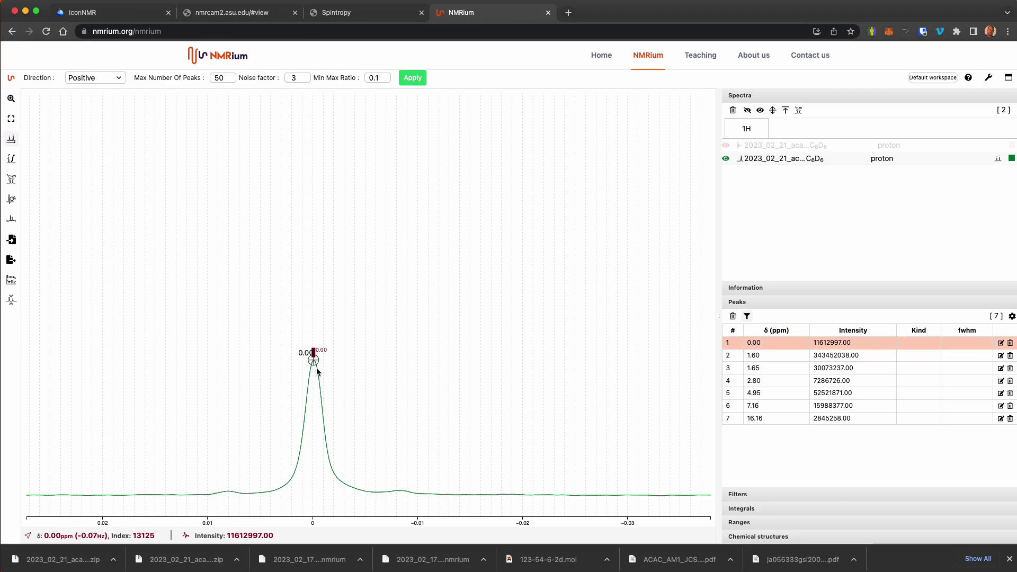
scroll(318, 333, "down", 5)
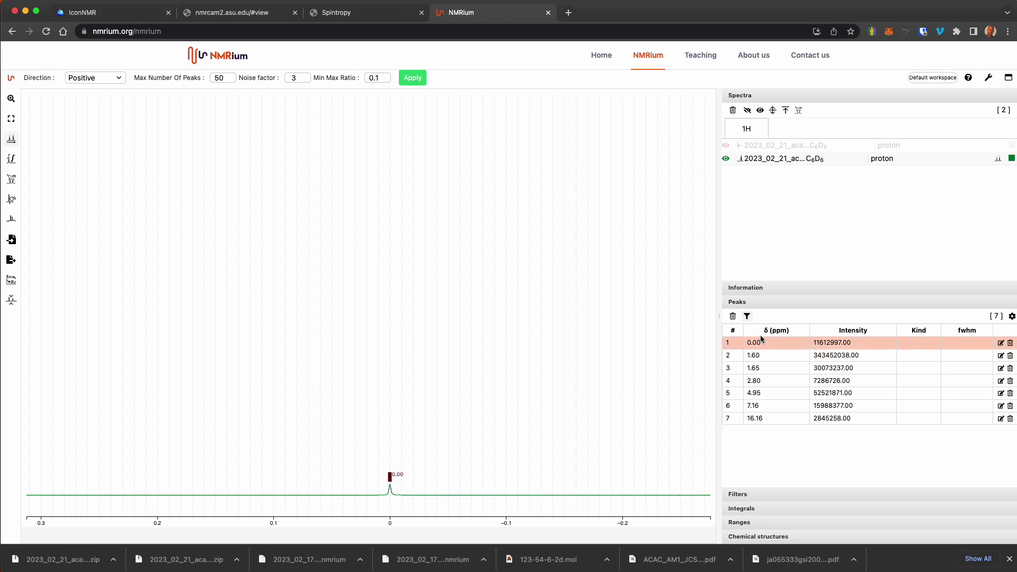
key("f")
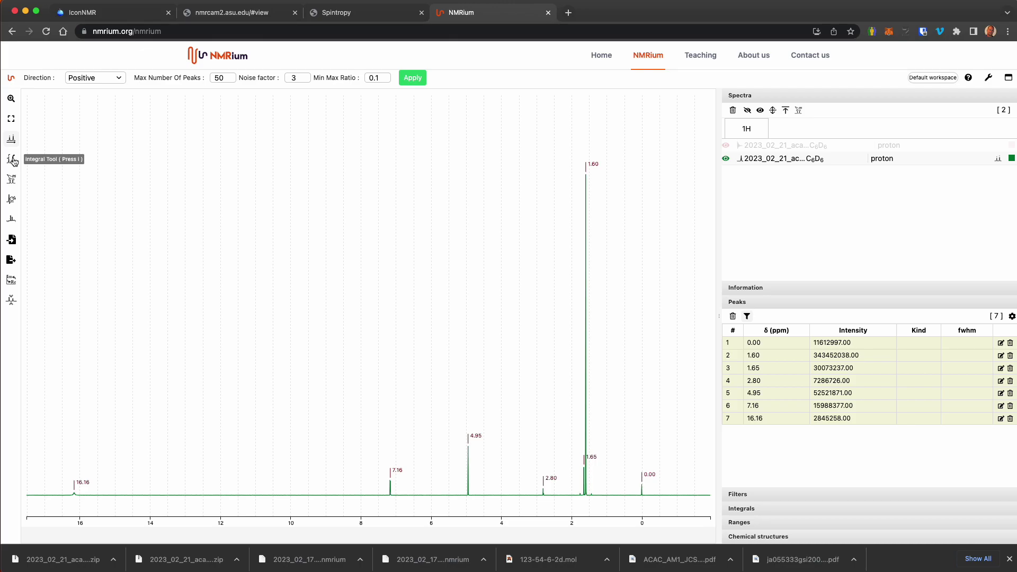
Step: Integrate the 16.16 ppm enol peak from 16.27 to 16.05 ppm
left_click(13, 160)
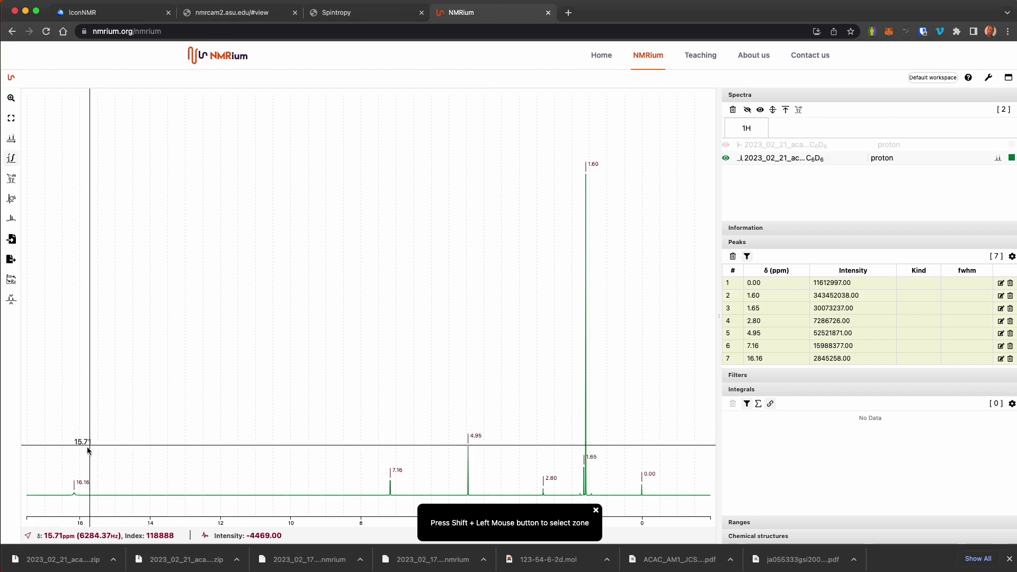
left_click_drag(65, 452, 91, 456)
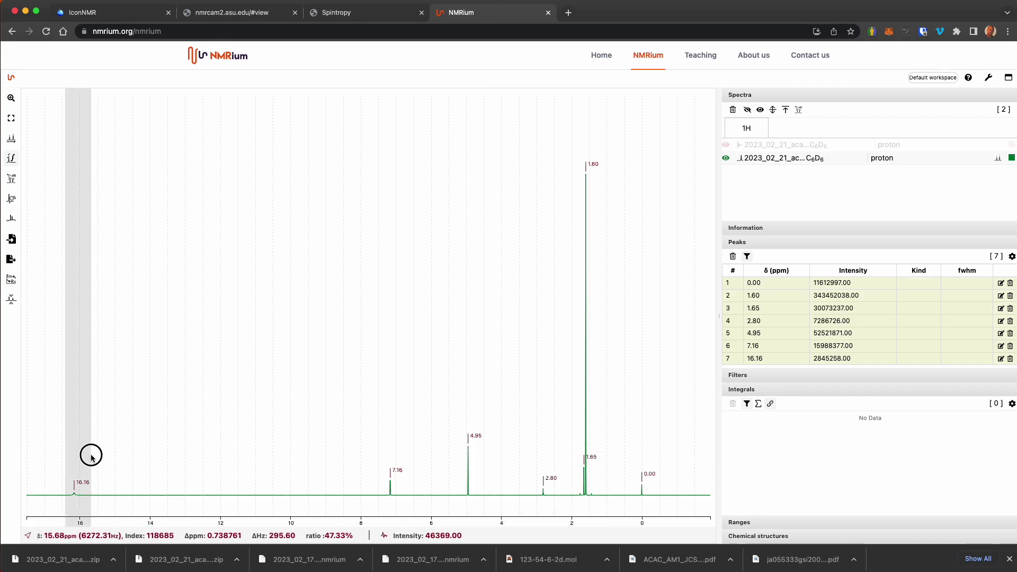
scroll(218, 393, "up", 5)
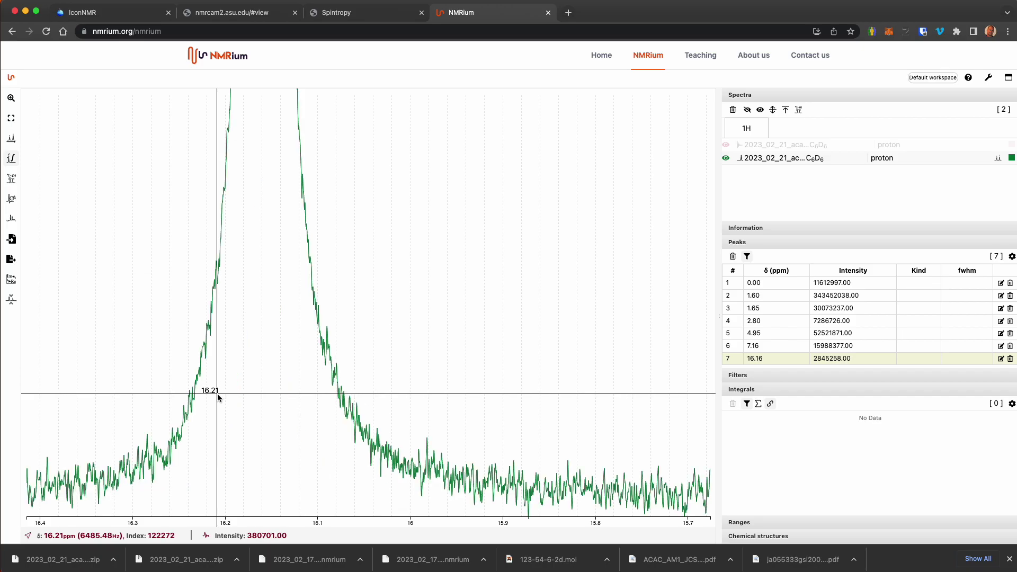
scroll(218, 395, "down", 3)
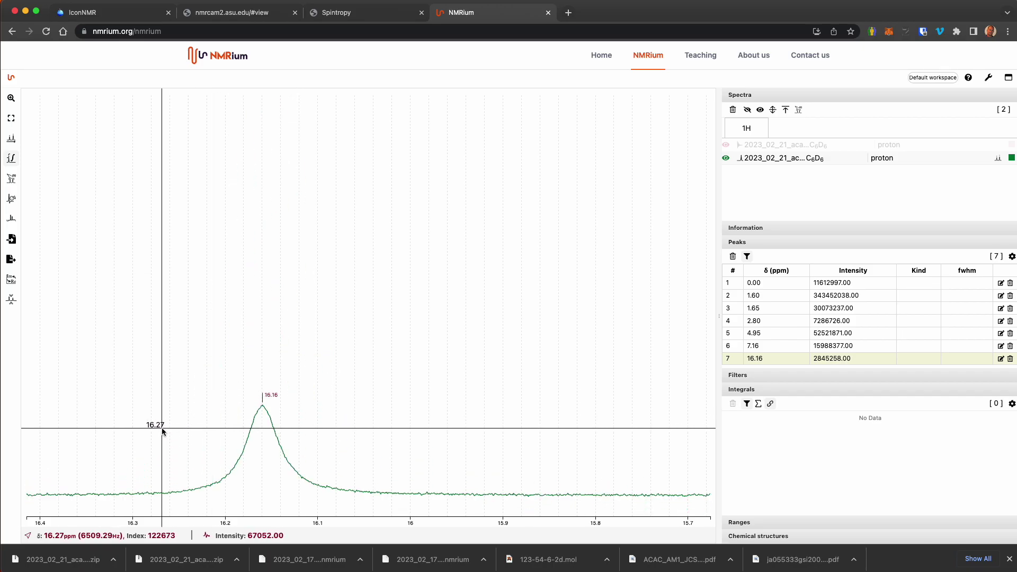
left_click_drag(162, 427, 359, 431)
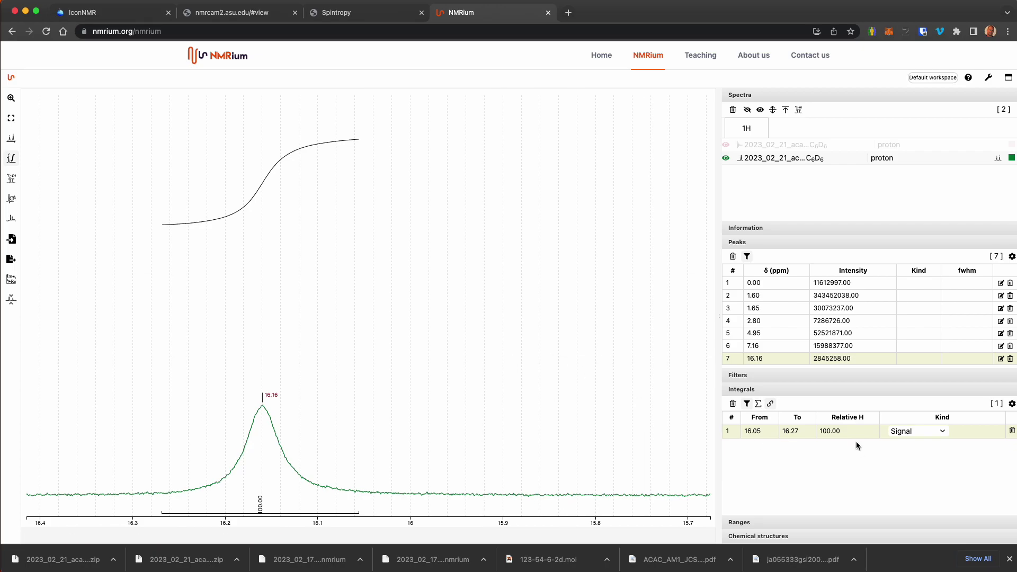
key("f")
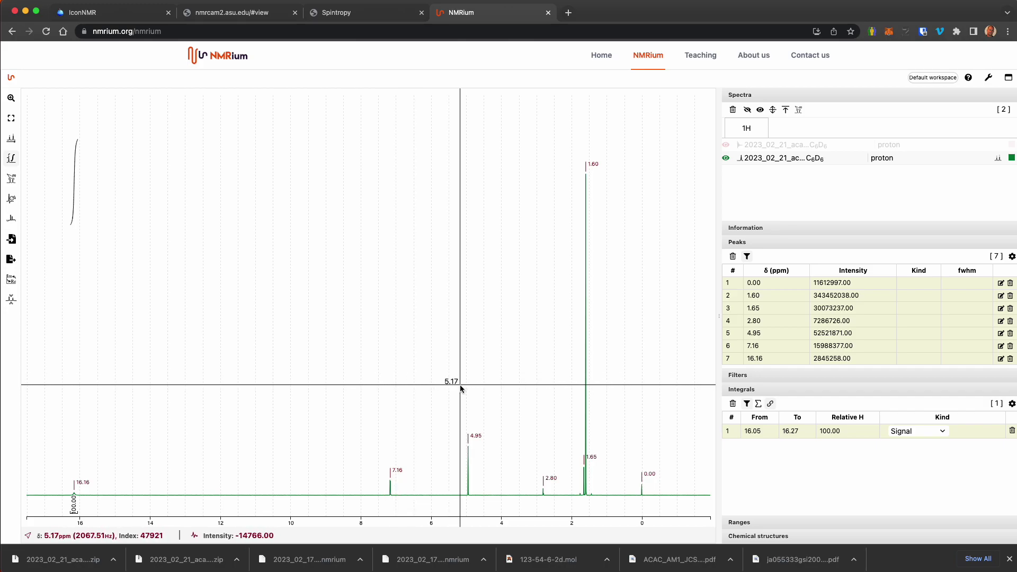
Step: Integrate the 4.95 ppm peak over 4.94–4.95 ppm
left_click_drag(461, 385, 482, 386)
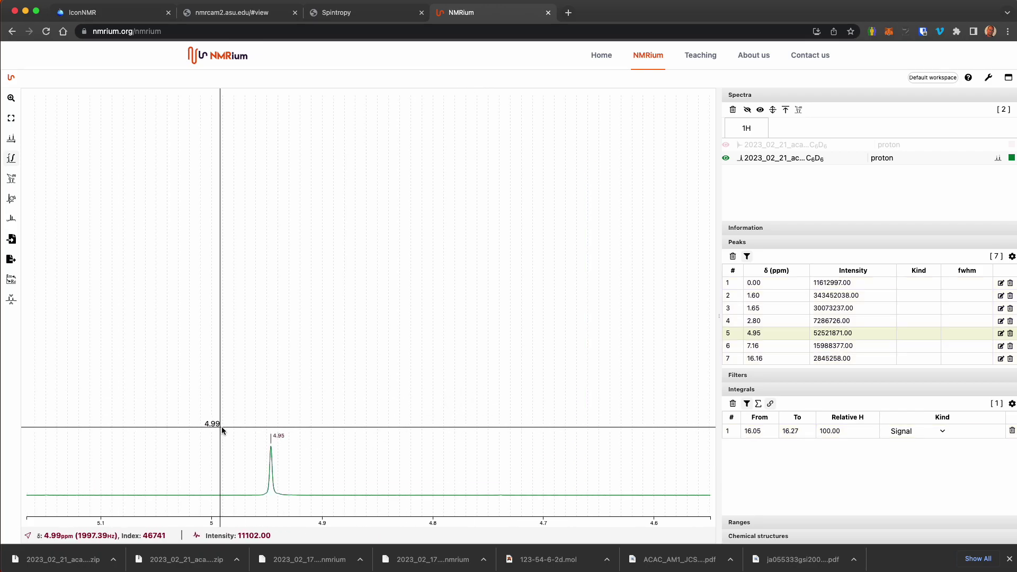
left_click_drag(222, 427, 420, 433)
left_click_drag(111, 410, 295, 416)
scroll(295, 386, "up", 5)
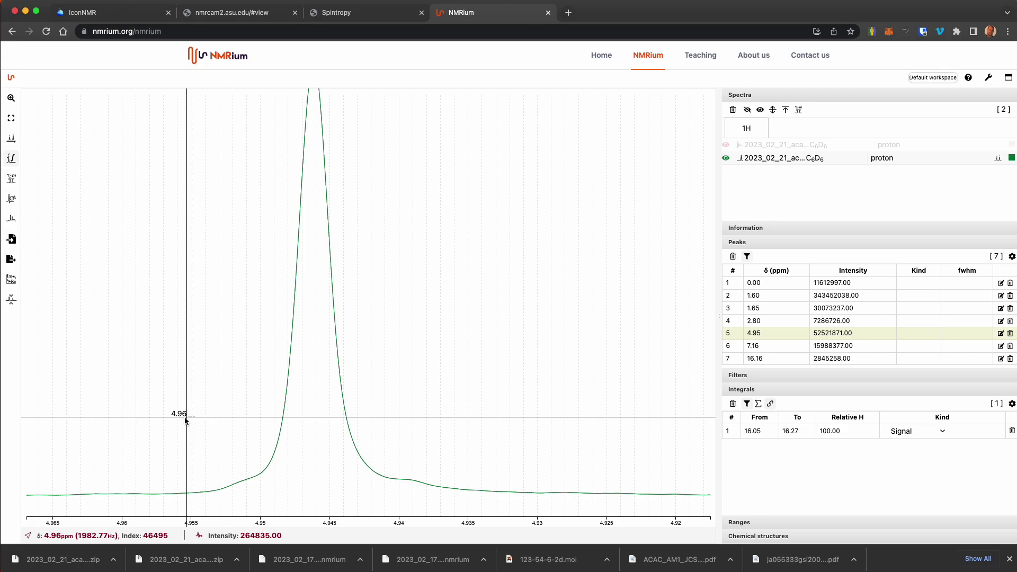
left_click_drag(192, 413, 459, 443)
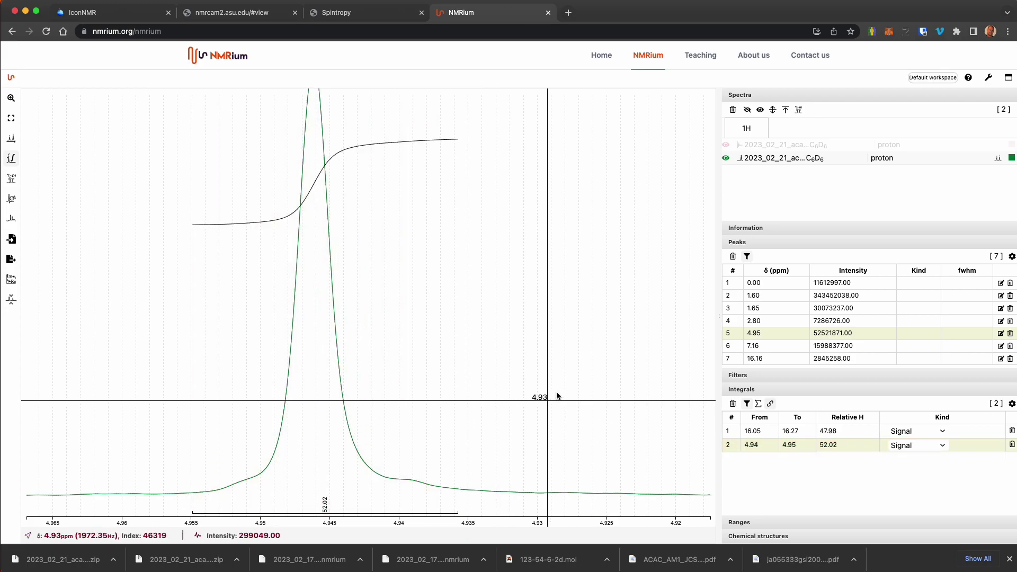
double_click(583, 351)
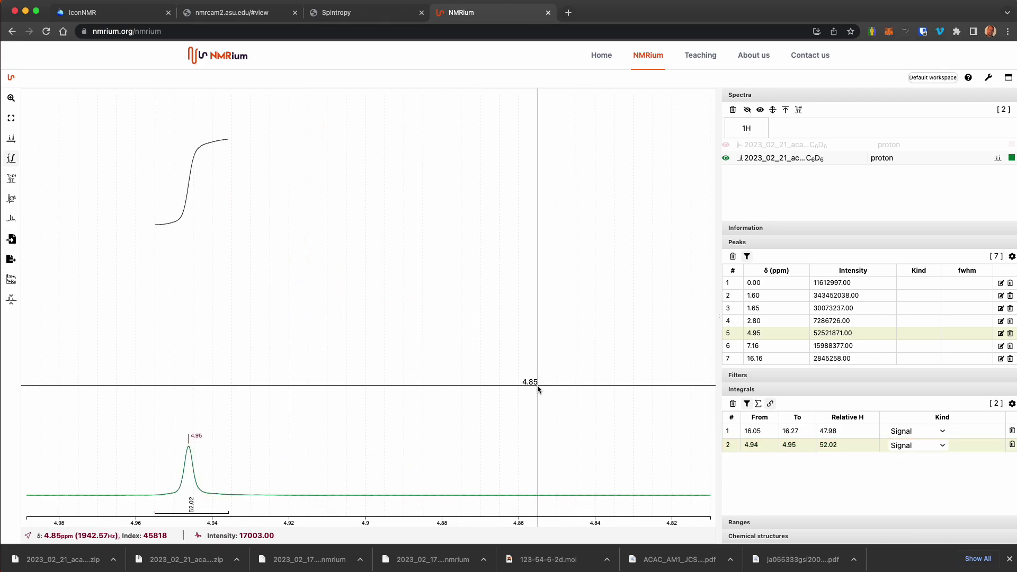
double_click(439, 390)
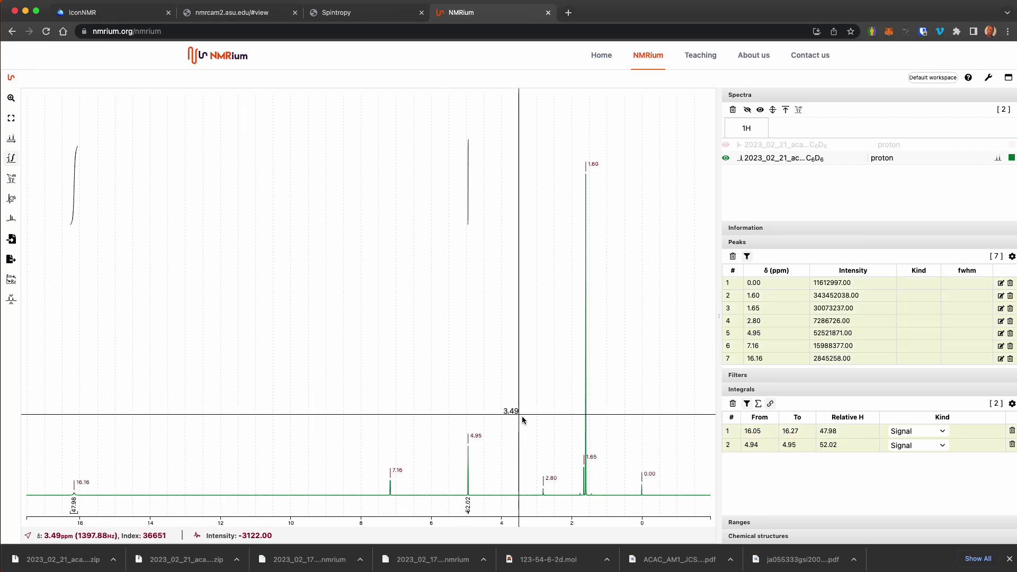
Step: Integrate the 2.80 ppm peak from 2.77 to 2.83 ppm, then zoom back out
left_click_drag(536, 415, 555, 419)
scroll(461, 378, "up", 8)
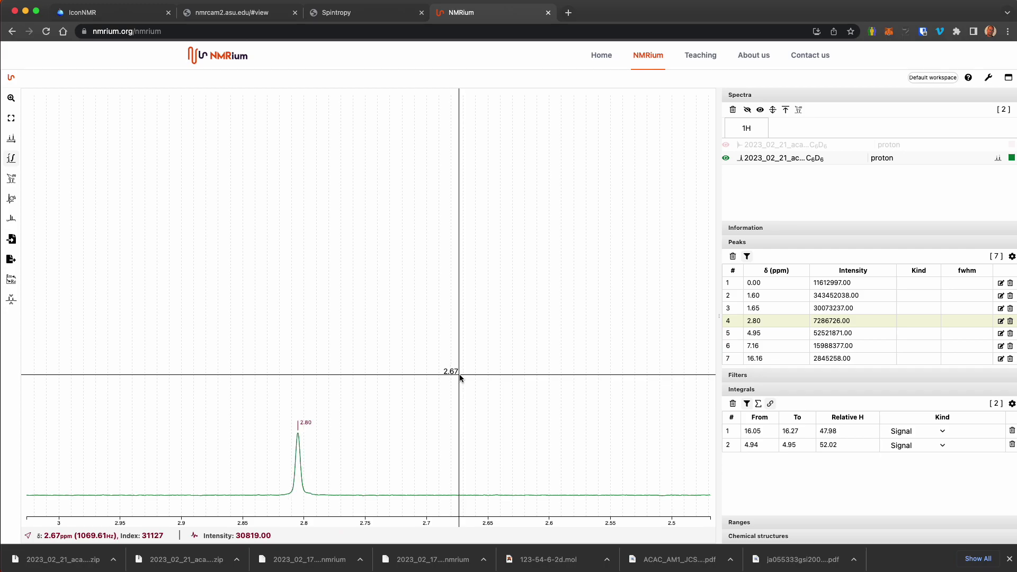
scroll(461, 379, "down", 3)
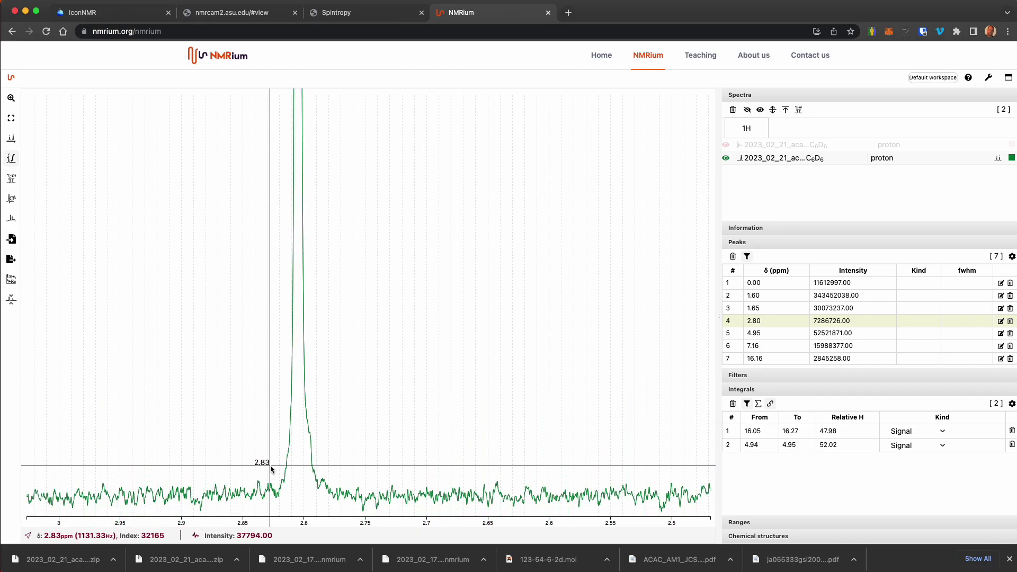
left_click_drag(270, 469, 337, 470)
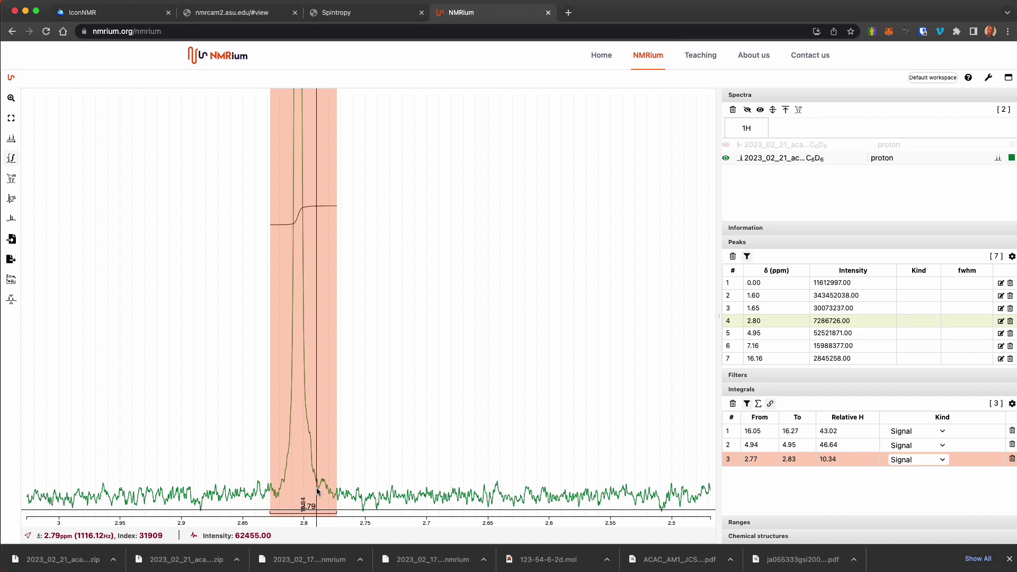
double_click(530, 354)
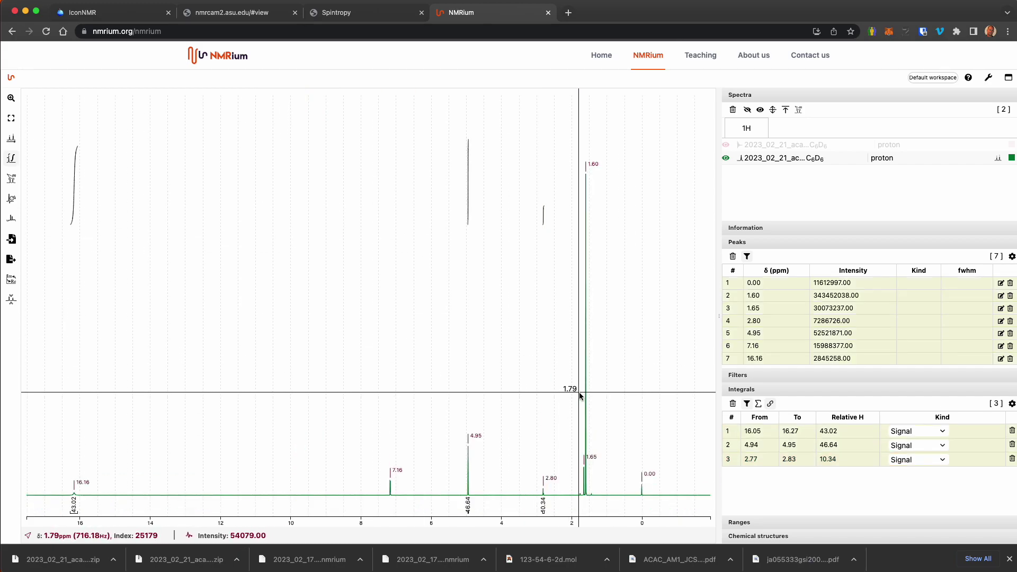
Step: Integrate 1.63–1.66 ppm and 1.57–1.61 ppm separately, giving 7.55 and 68.76 relative H
left_click_drag(578, 396, 600, 397)
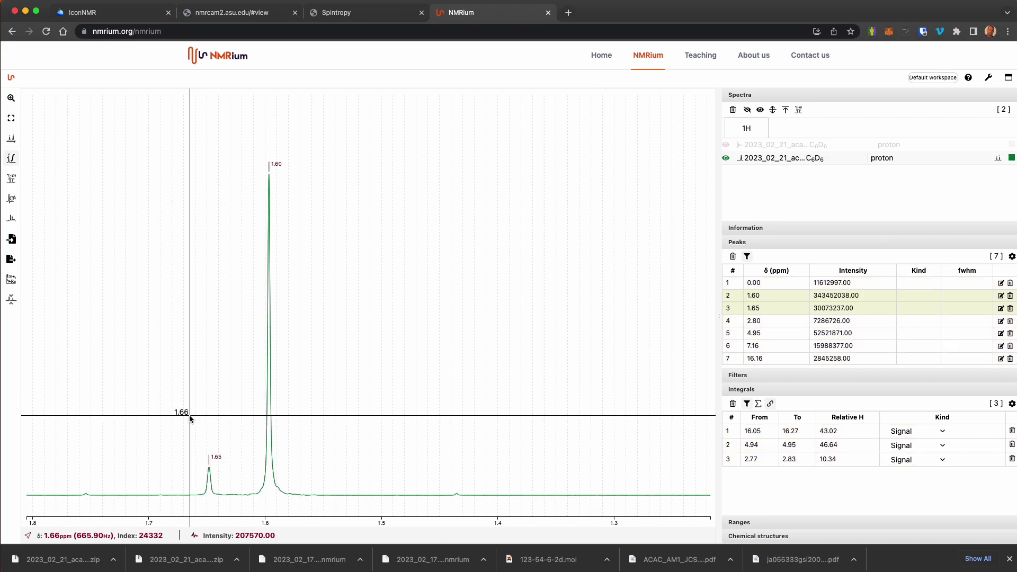
left_click_drag(173, 411, 334, 411)
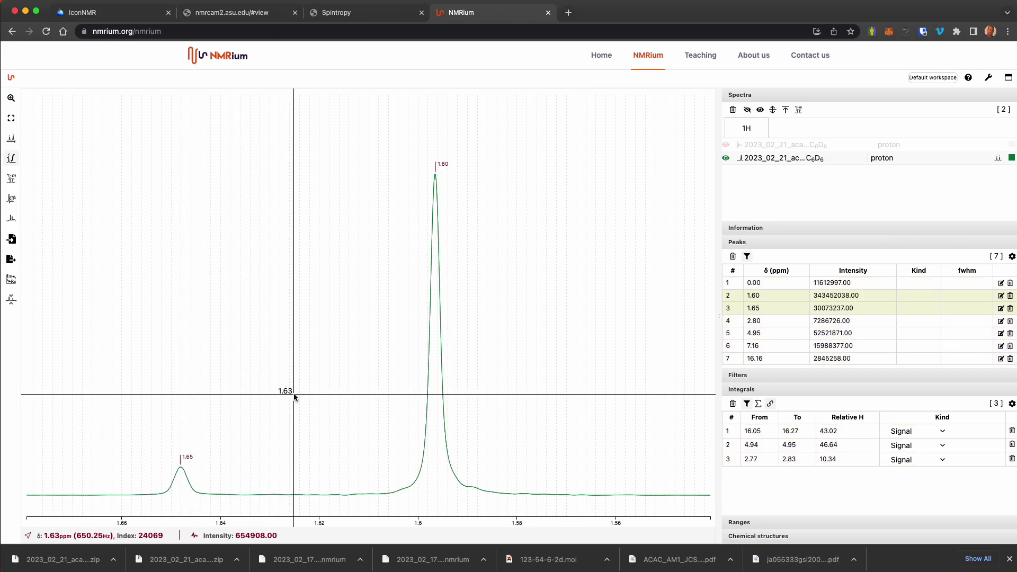
scroll(294, 396, "up", 5)
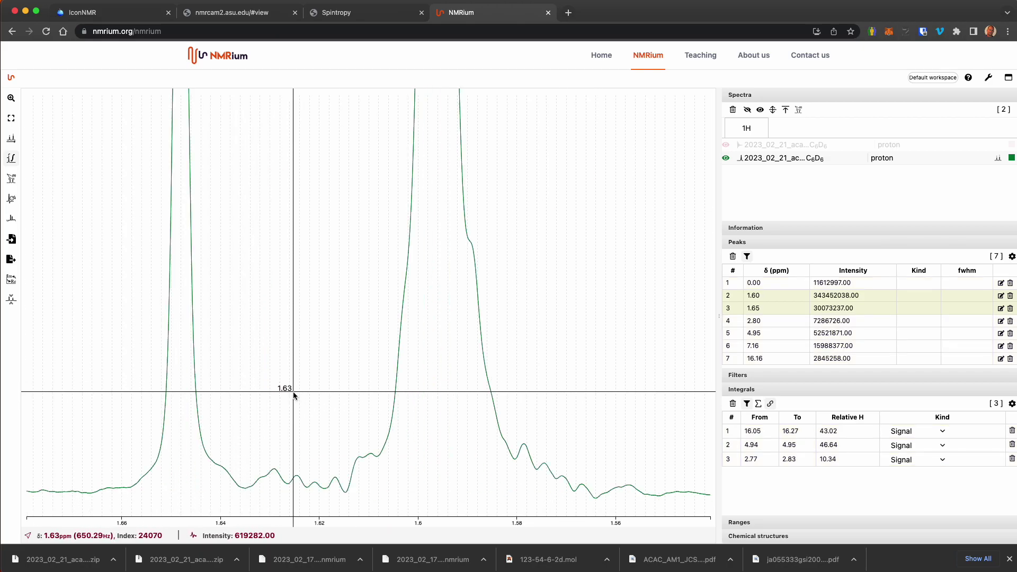
left_click(114, 464)
left_click_drag(115, 463, 246, 472)
left_click_drag(345, 464, 563, 470)
left_click(649, 319)
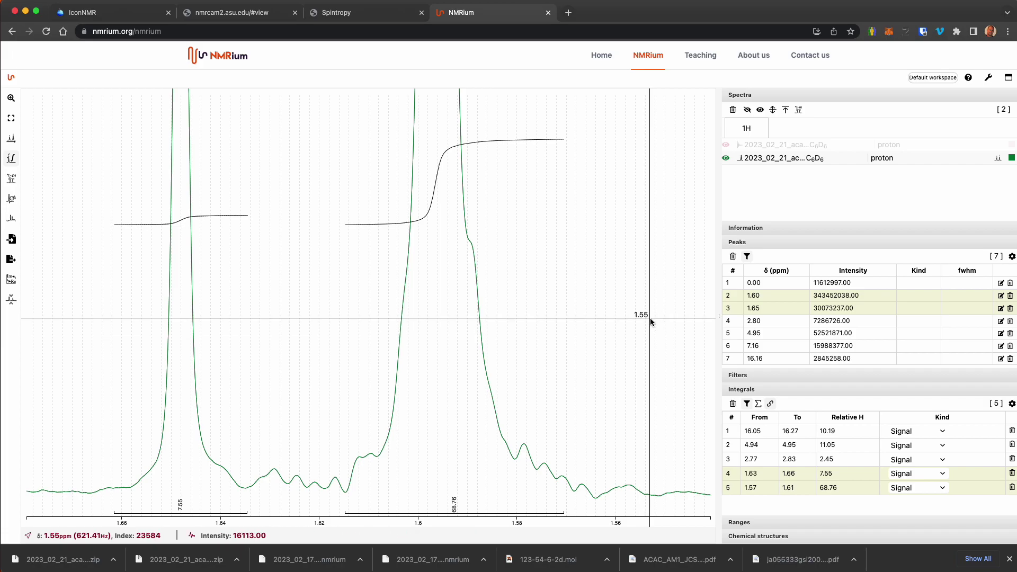
left_click(650, 322)
double_click(617, 345)
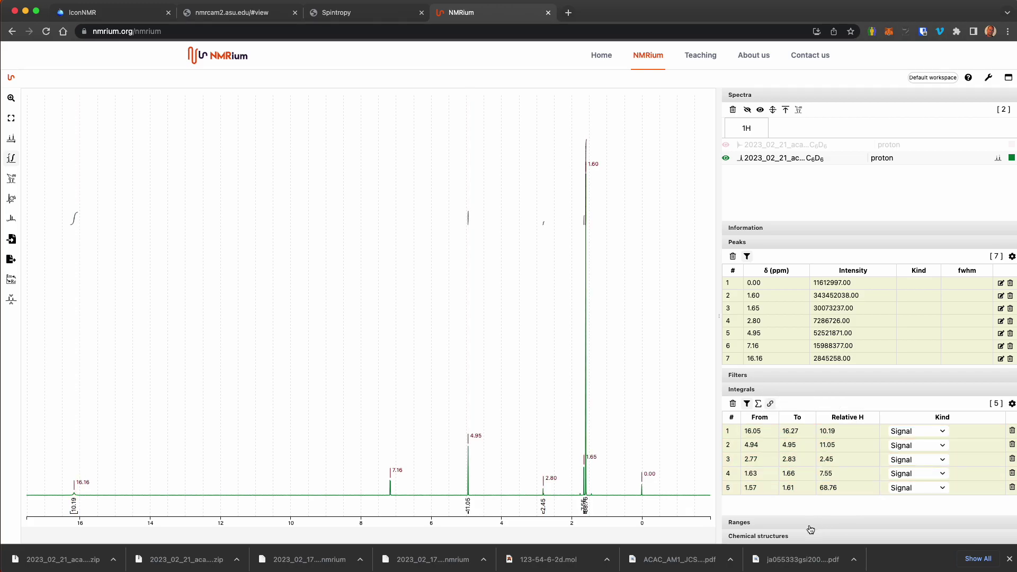
Step: Drop 123-54-6-2d.mol onto the Chemical structures panel to add pentane-2,4-dione, C5H8O2
left_click(766, 537)
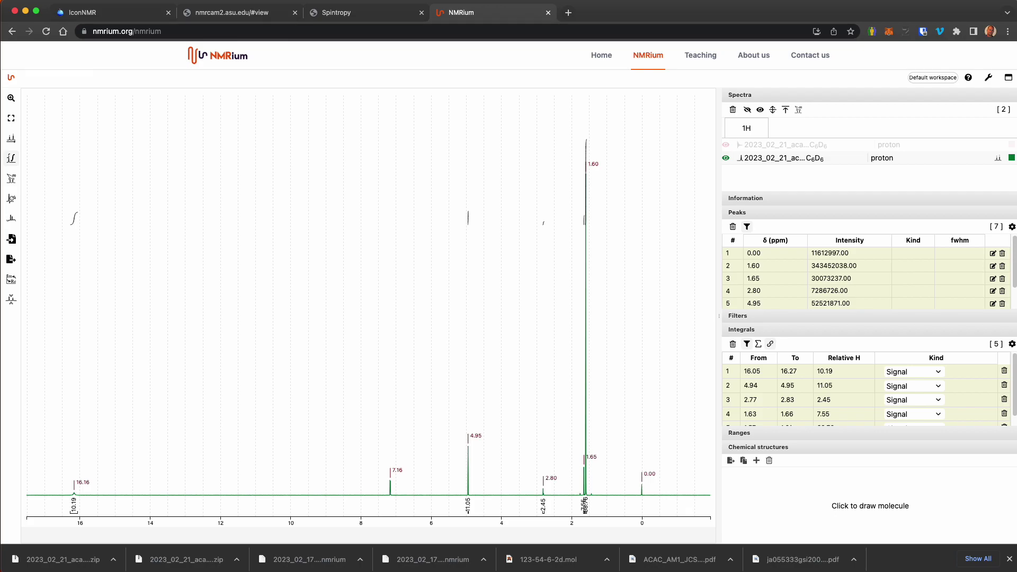
left_click_drag(548, 559, 841, 512)
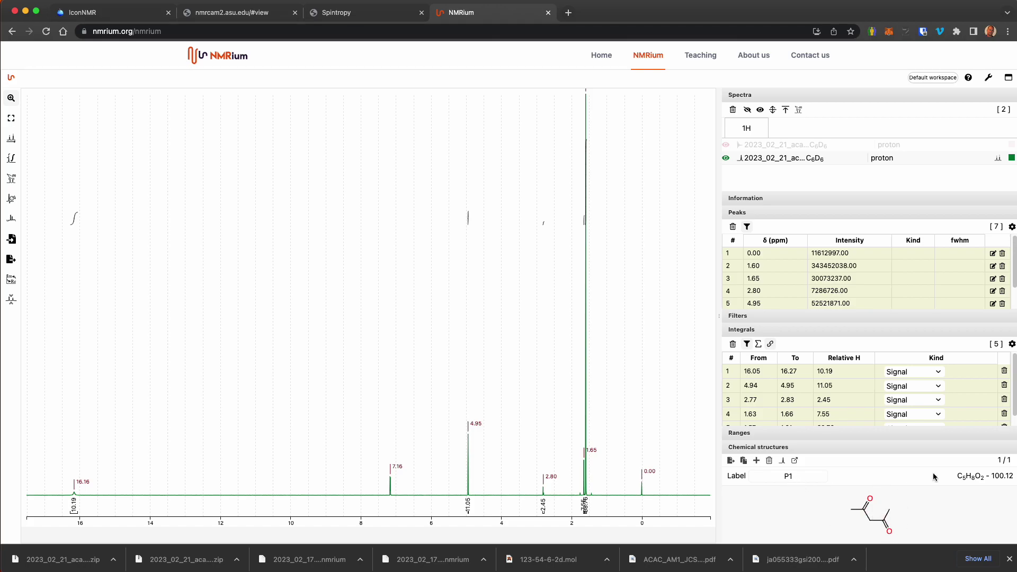
left_click(915, 370)
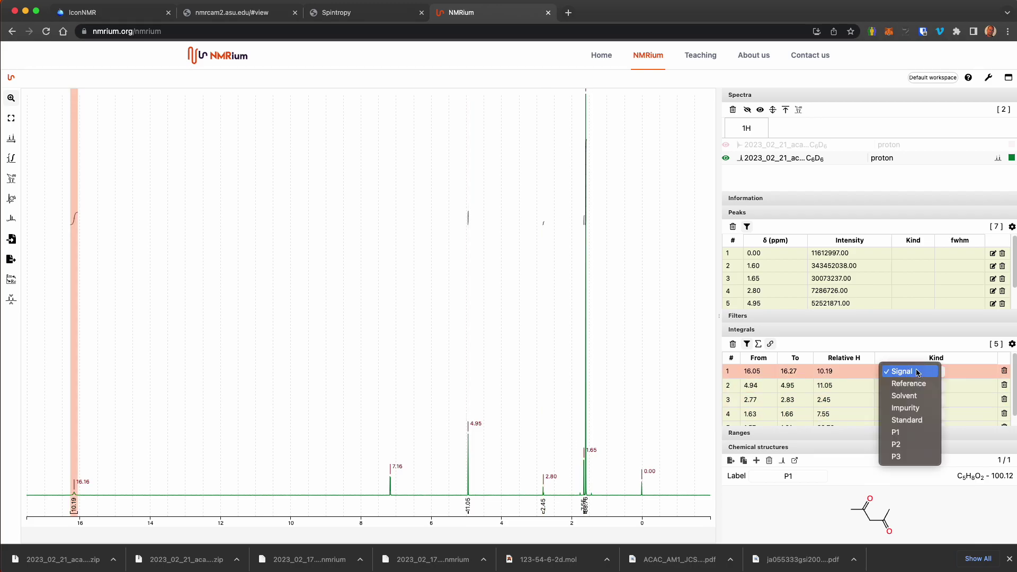
left_click(962, 367)
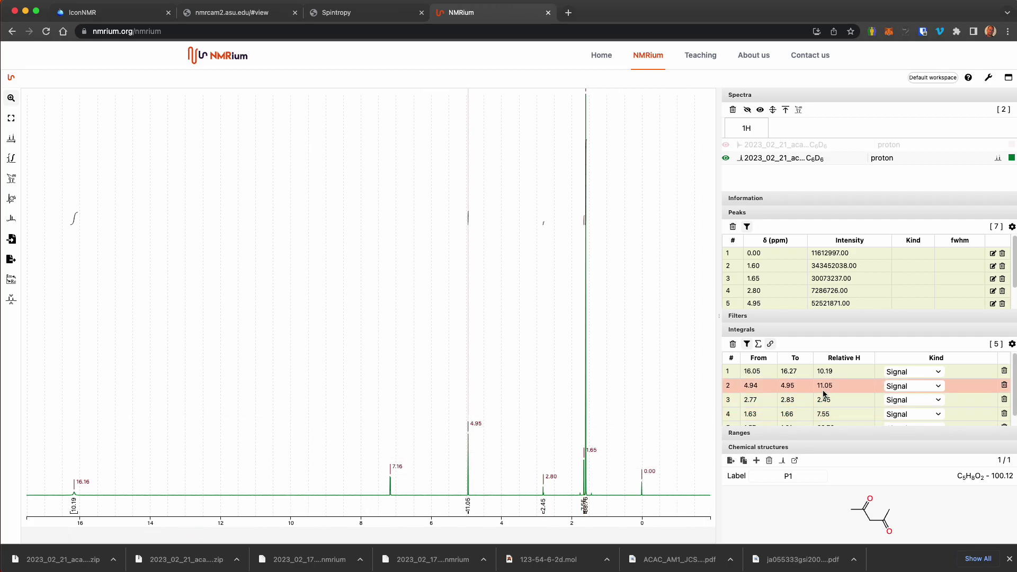
scroll(834, 380, "down", 1)
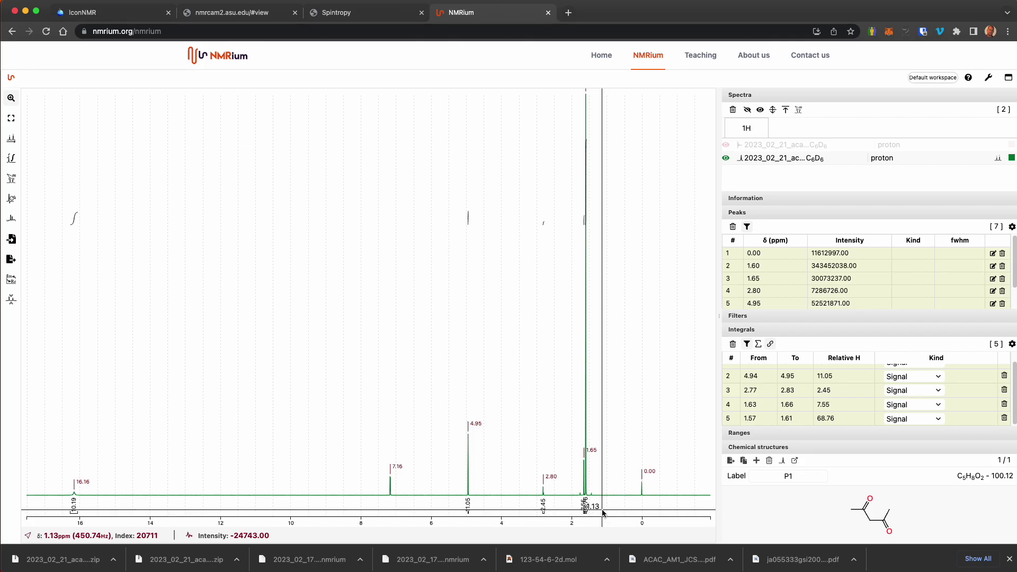
Step: Zoom in on the 1.65 and 1.60 ppm peaks to inspect their 7.55 and 68.76 H integrals
left_click_drag(601, 510, 570, 506)
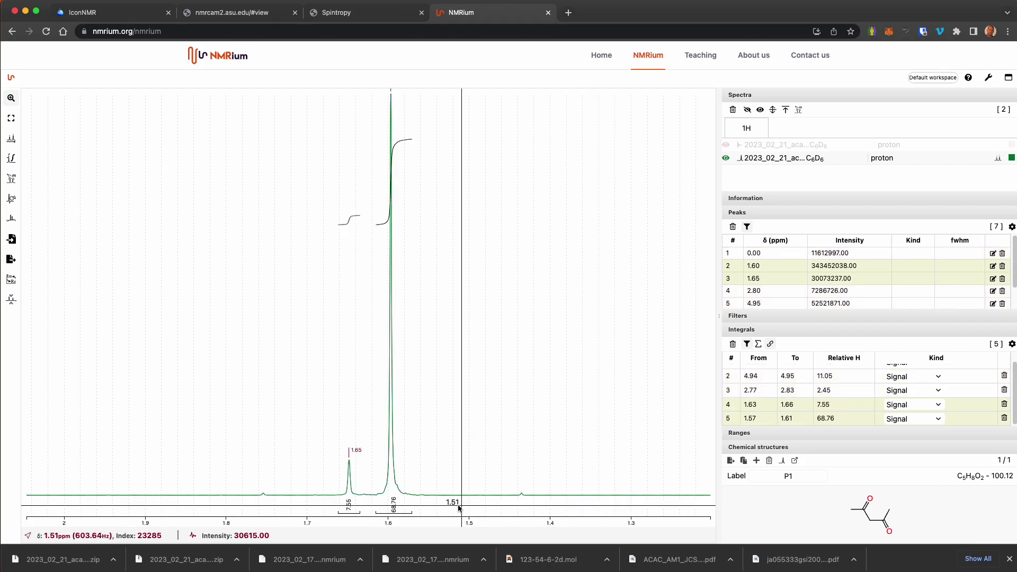
left_click_drag(452, 507, 308, 483)
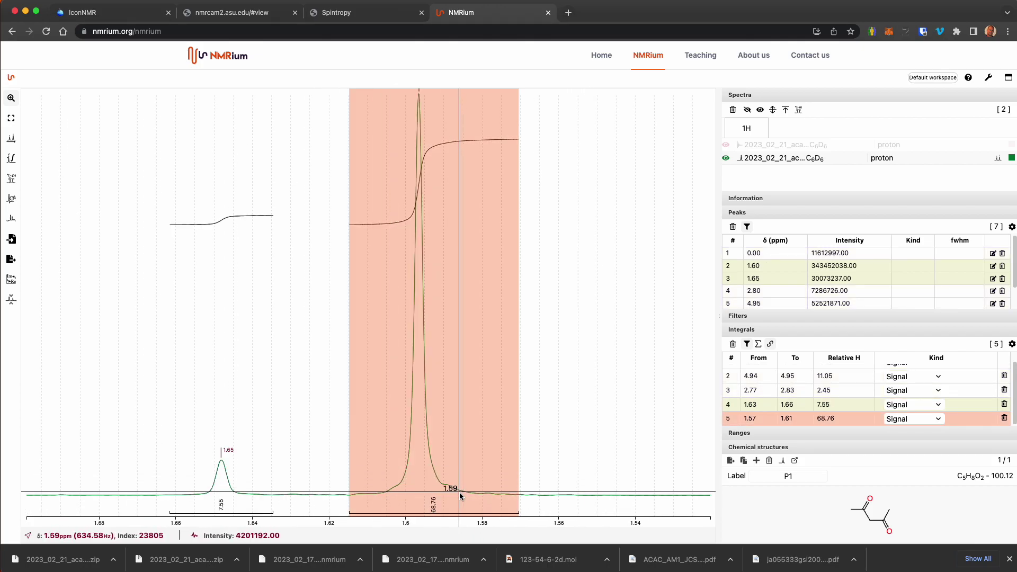
scroll(520, 418, "up", 3)
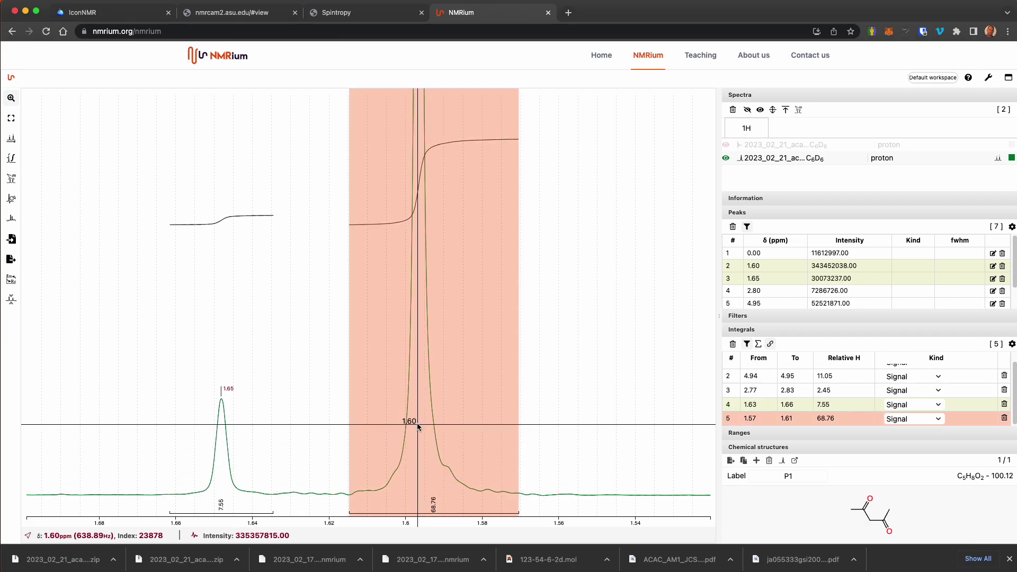
scroll(416, 424, "down", 1)
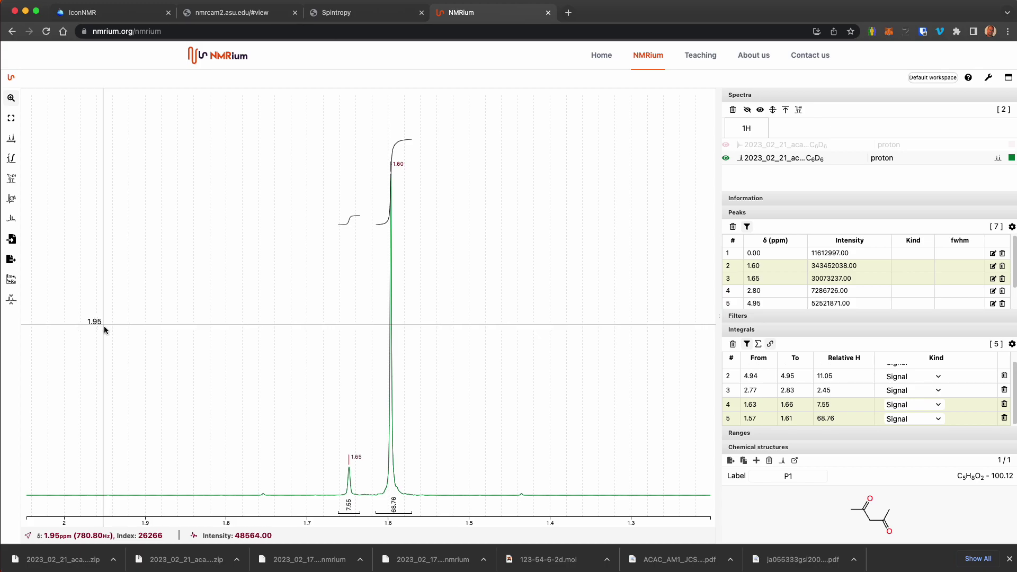
double_click(352, 427)
double_click(191, 397)
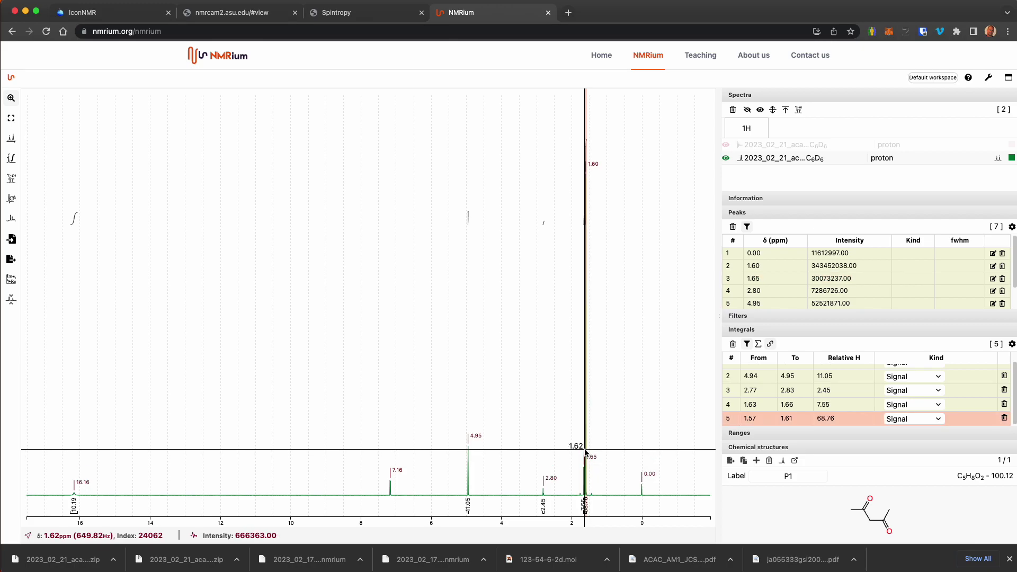
left_click_drag(593, 466, 477, 459)
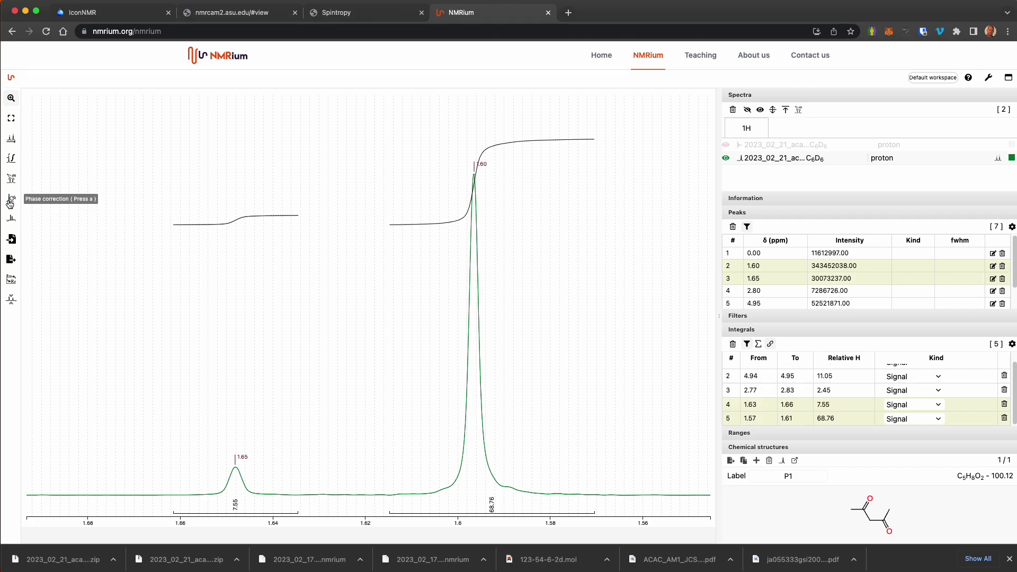
left_click(792, 148)
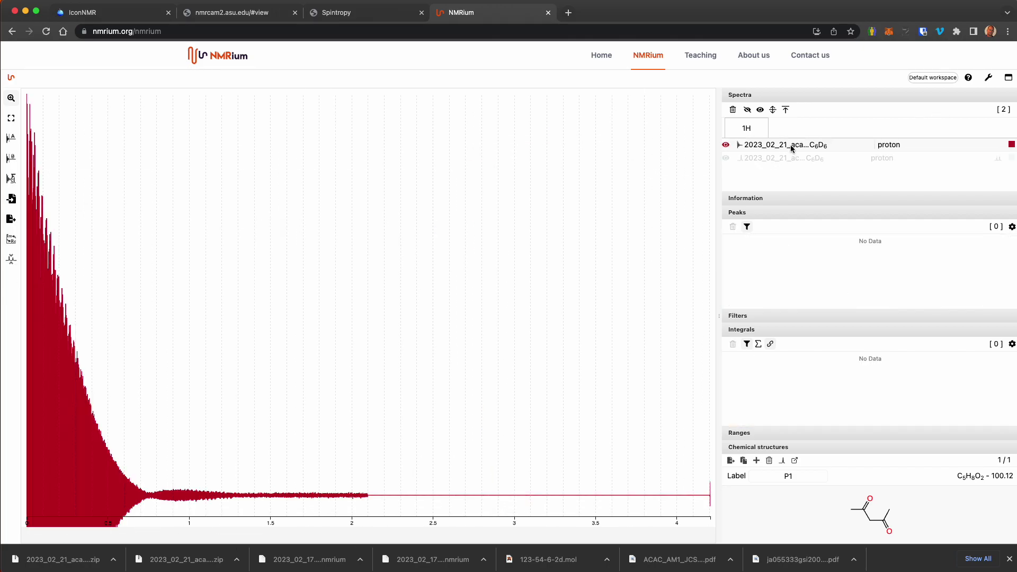
left_click(791, 161)
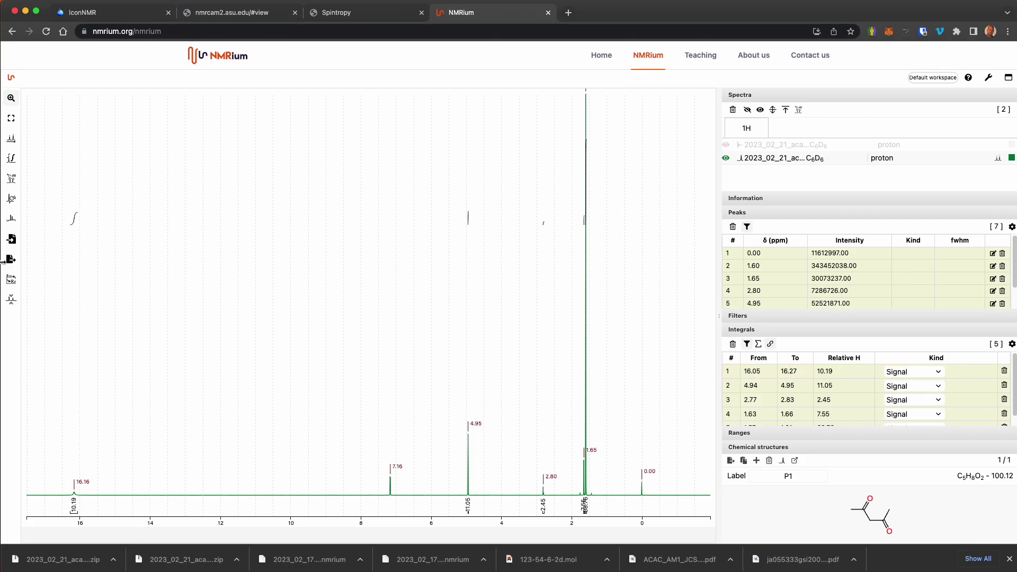
left_click(11, 261)
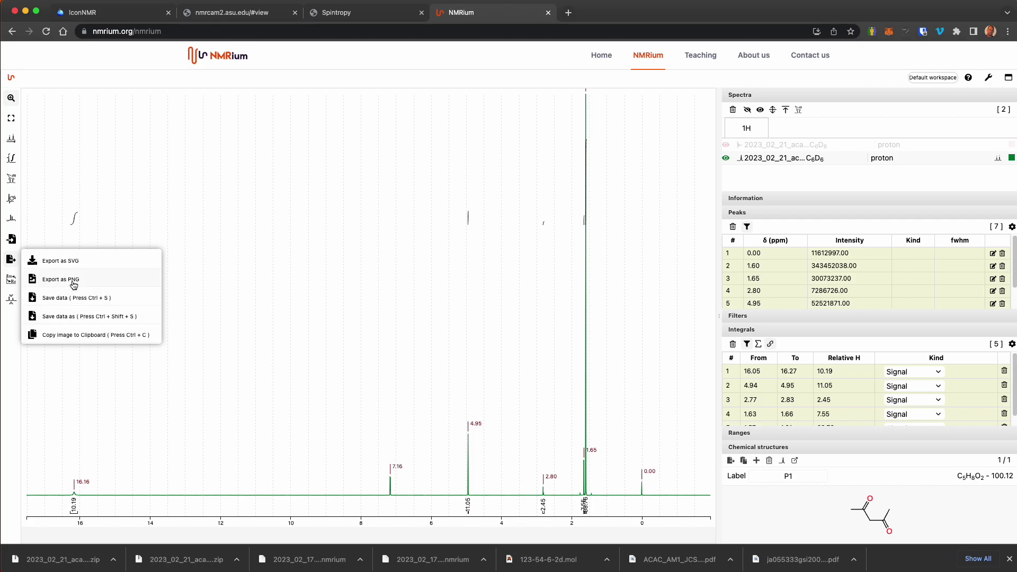
left_click(292, 206)
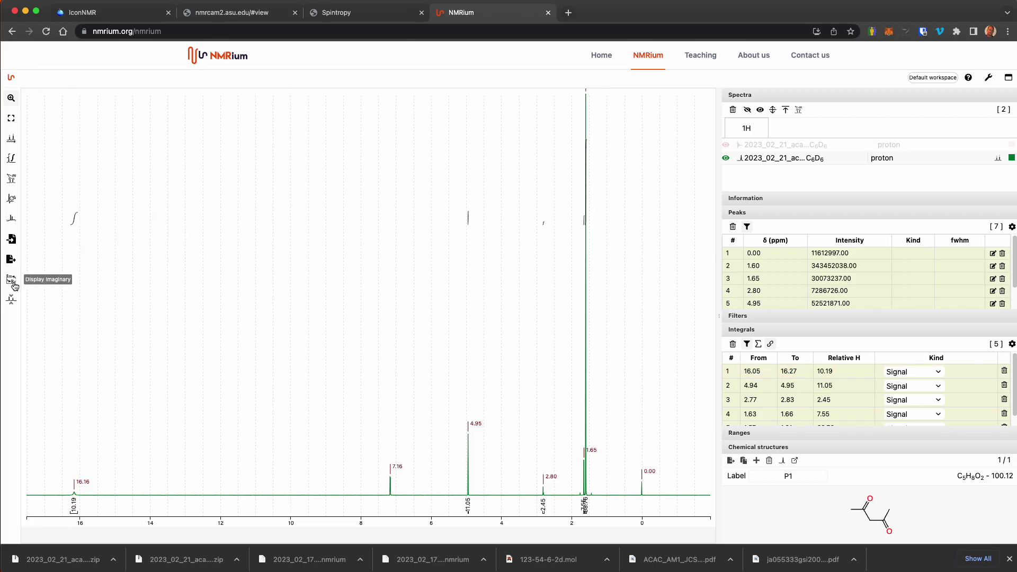